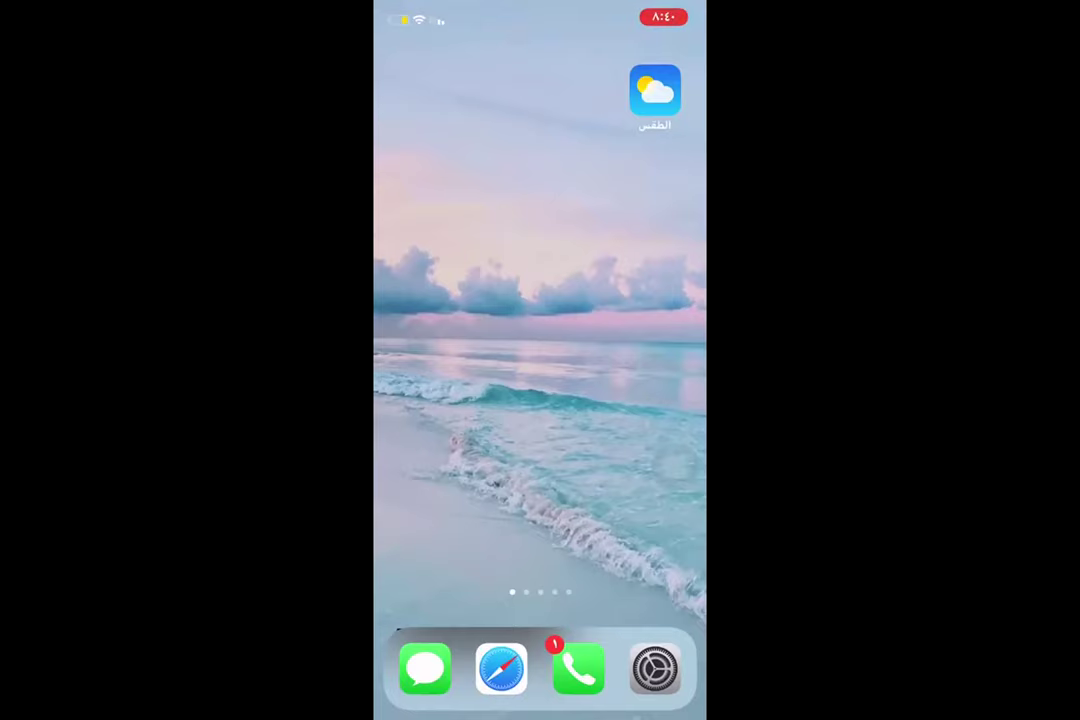
Launch the Zappar app from the phone's recently added apps
{"action": "left_click_drag", "start_coordinate": [400, 360], "coordinate": [700, 360]}
{"action": "left_click", "coordinate": [494, 212]}
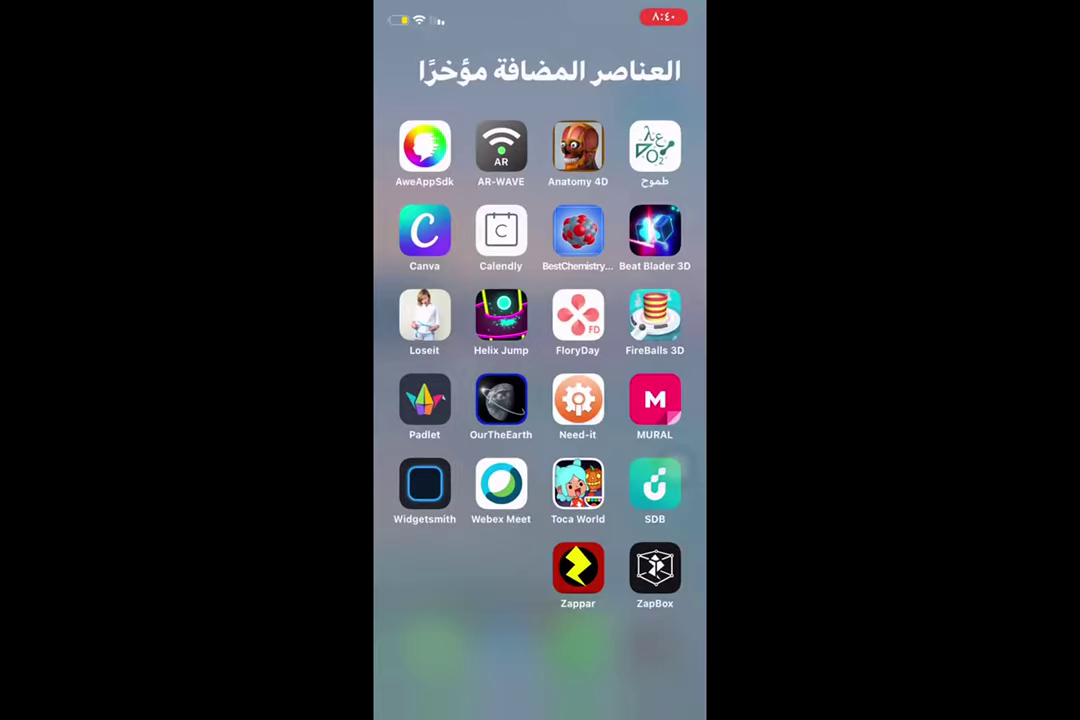
{"action": "left_click", "coordinate": [578, 568]}
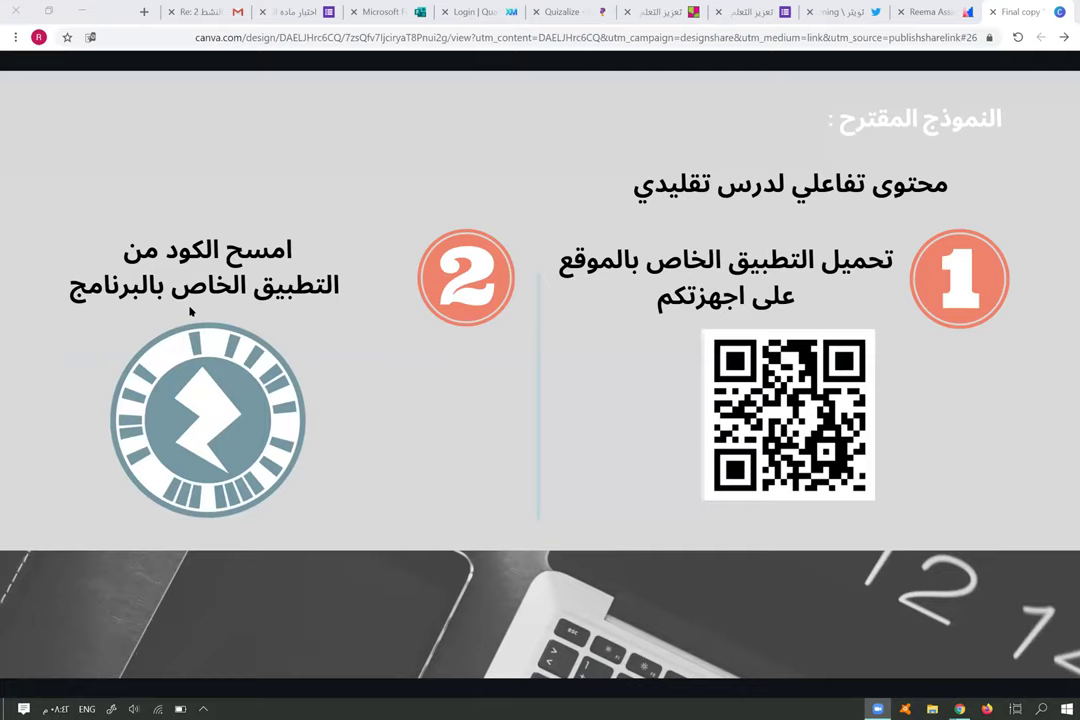
Advance the Canva presentation from the two-step QR code instructions to the Zappar logo slide
{"action": "mouse_move", "coordinate": [214, 289]}
{"action": "mouse_move", "coordinate": [333, 532]}
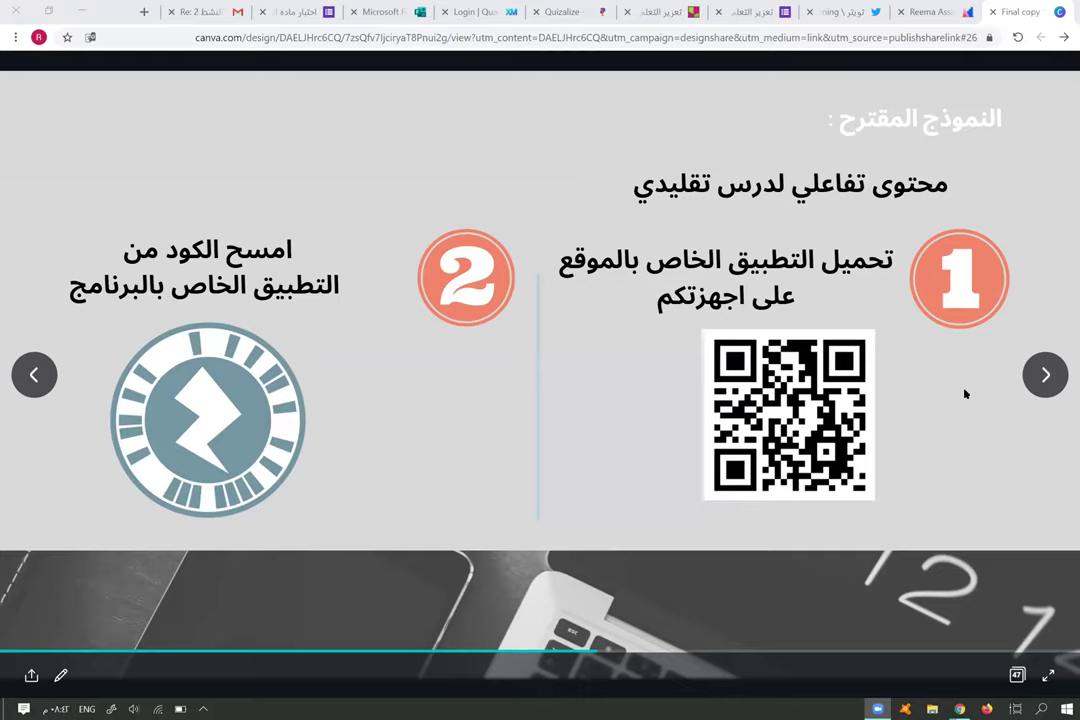
{"action": "left_click", "coordinate": [1043, 378]}
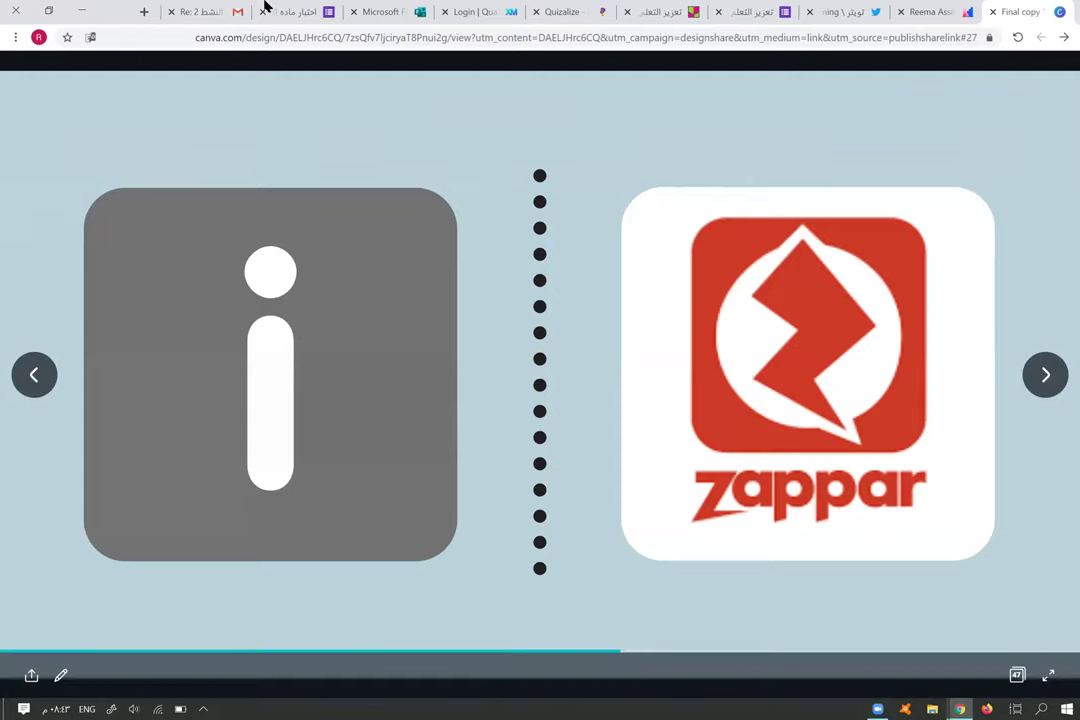
Minimize the presentation window and switch to the browser window showing the ZapWorks Projects page
{"action": "left_click", "coordinate": [85, 8]}
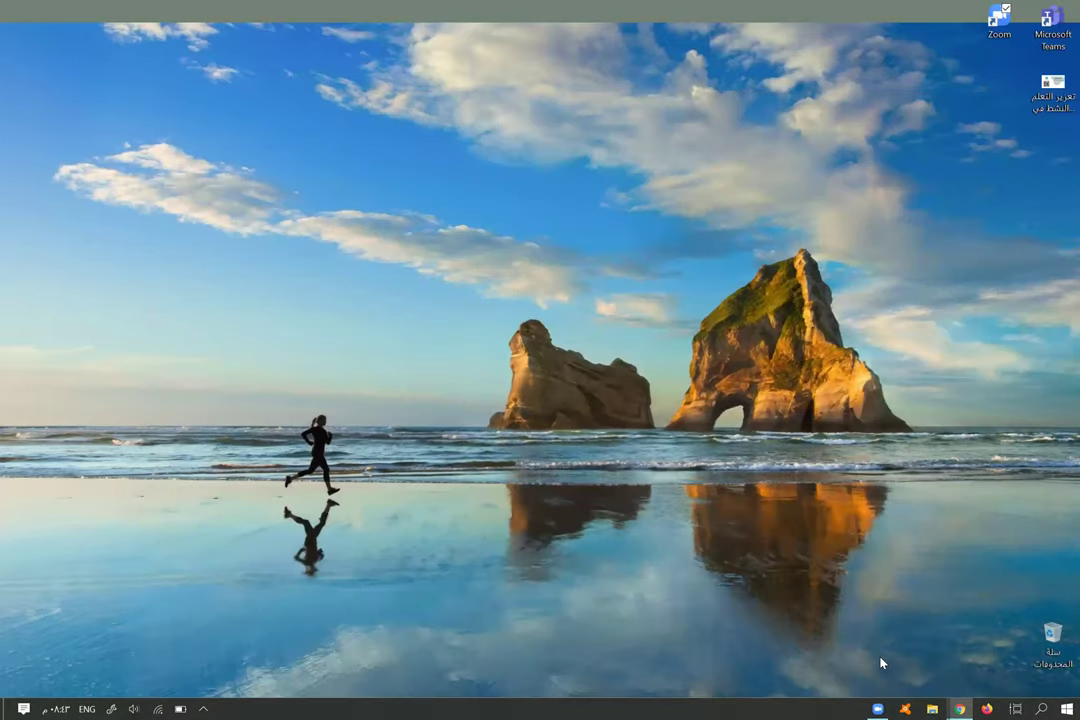
{"action": "mouse_move", "coordinate": [959, 709]}
{"action": "left_click", "coordinate": [848, 646]}
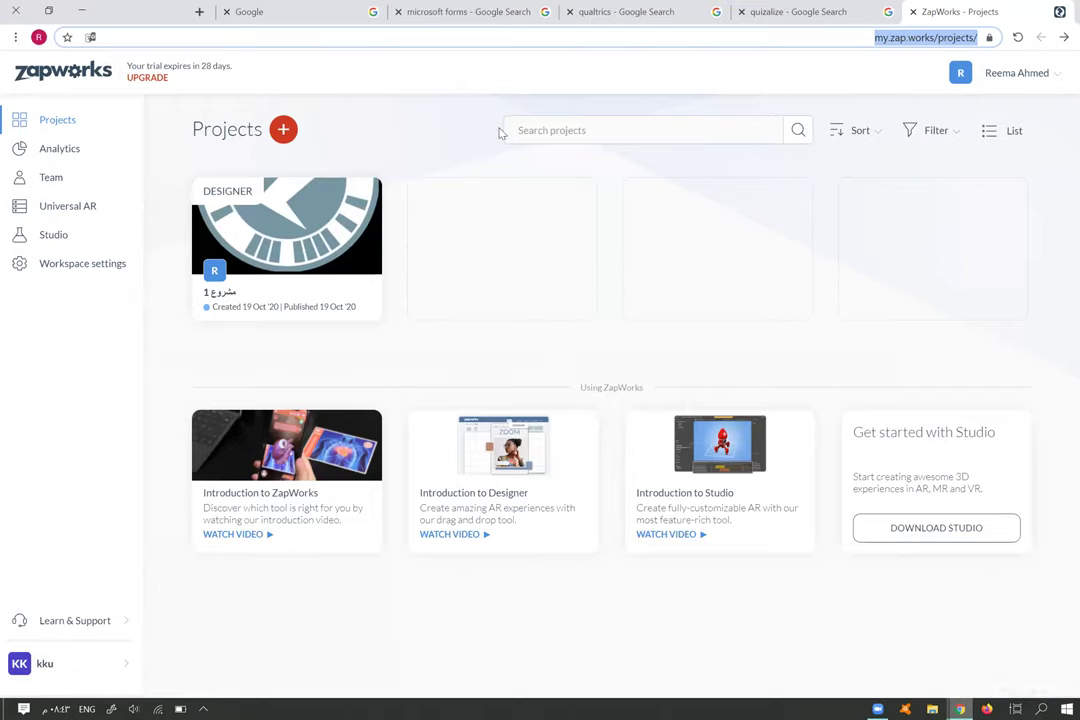
Go back to the Google results for ZapWork and open the ZapWorks home page from there
{"action": "left_click", "coordinate": [1061, 40]}
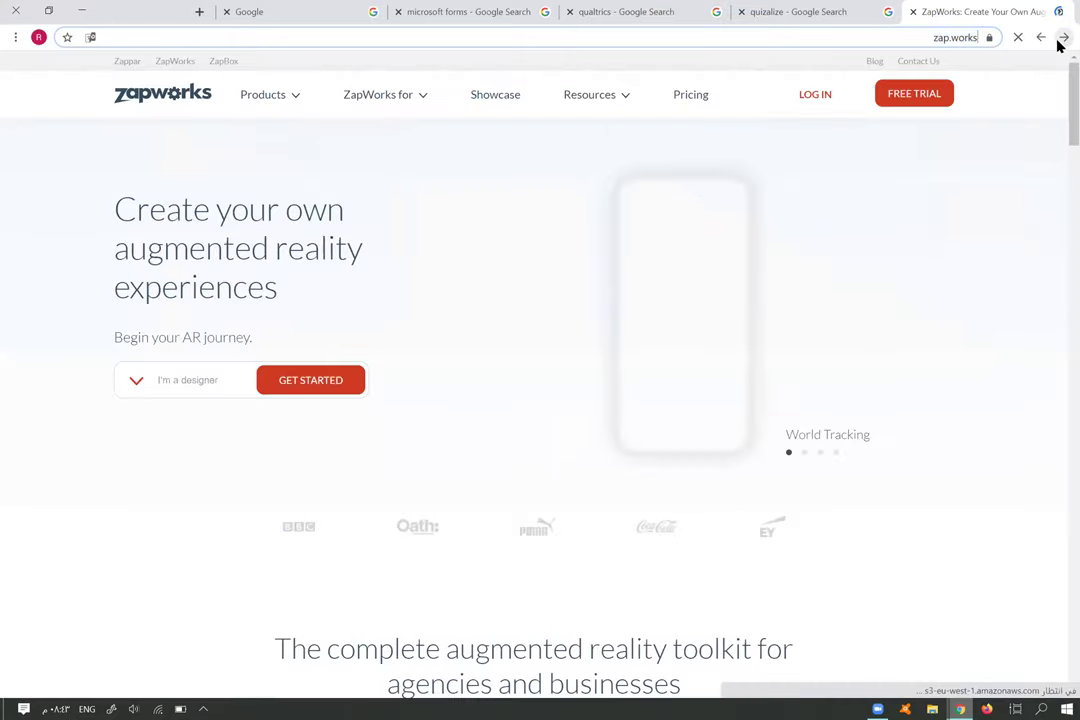
{"action": "left_click", "coordinate": [1061, 40]}
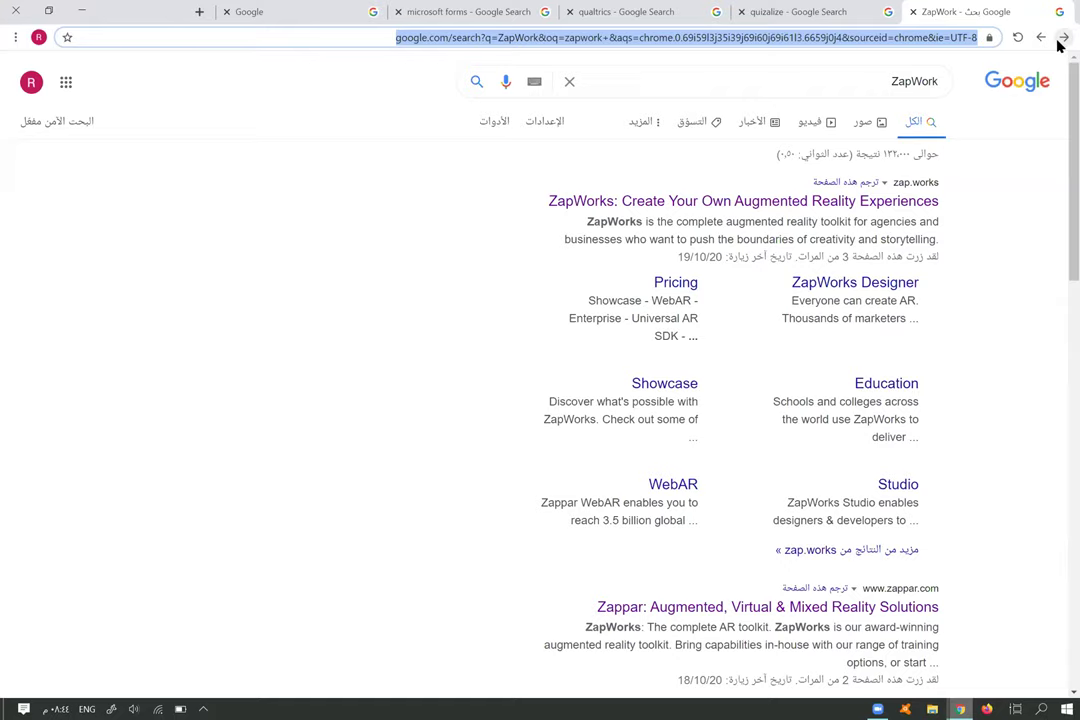
{"action": "left_click", "coordinate": [763, 202]}
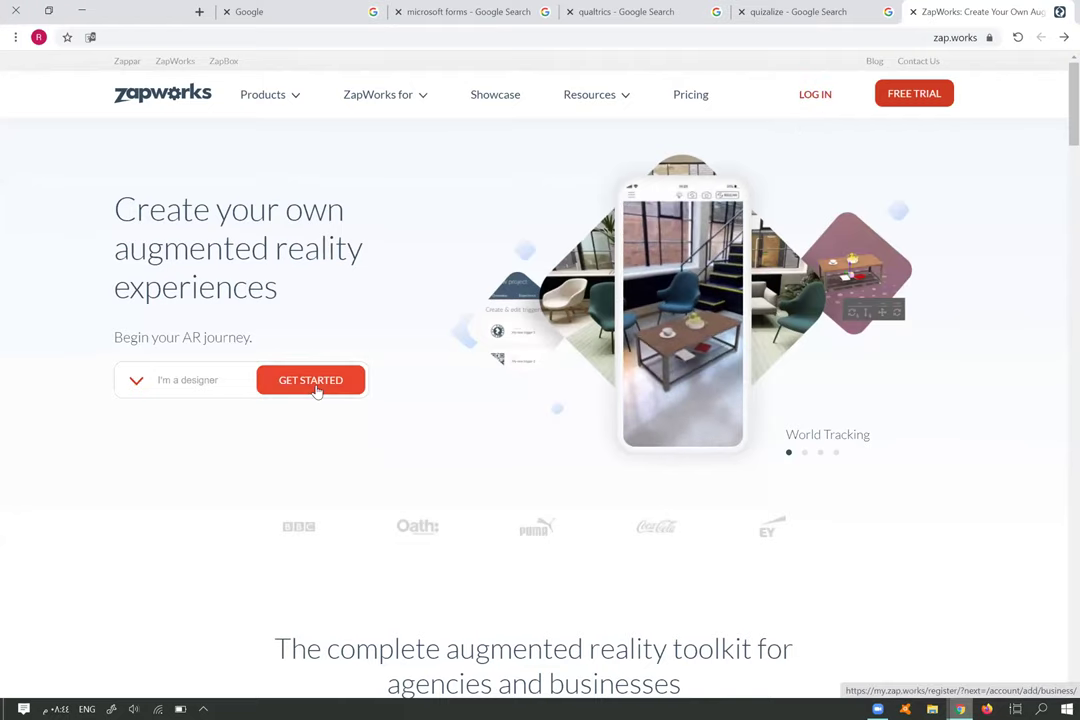
Show the list of user roles for getting started, and log in to the existing ZapWorks account
{"action": "left_click", "coordinate": [137, 386]}
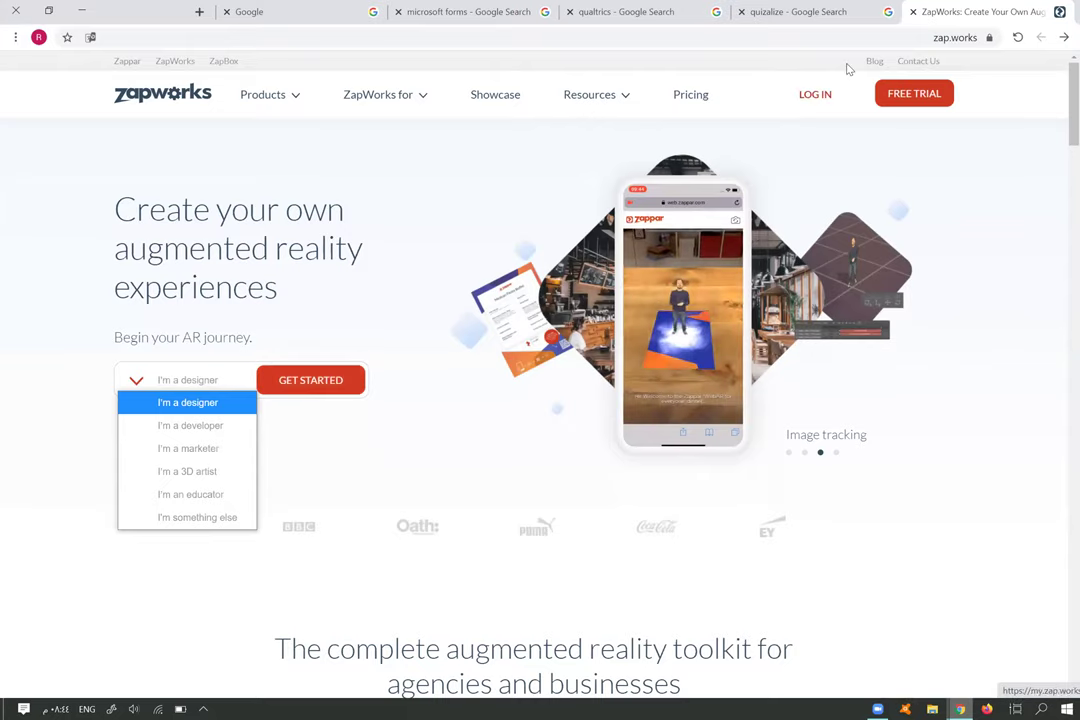
{"action": "left_click", "coordinate": [814, 98]}
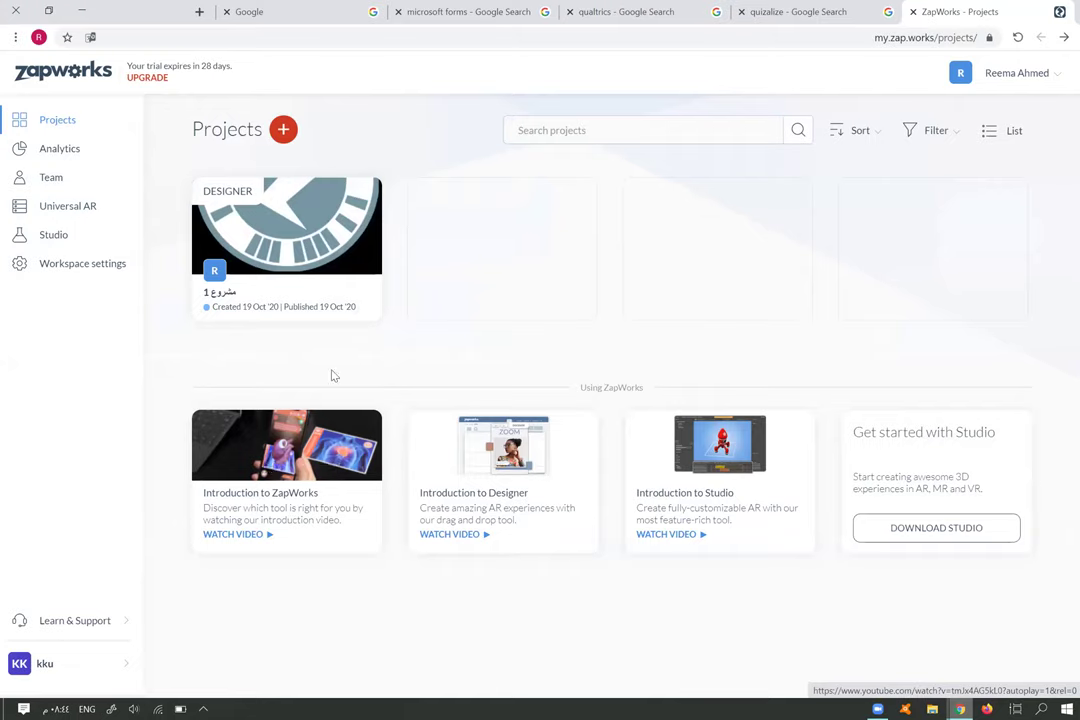
Start a new project named R22 and choose Designer as its project type
{"action": "double_click", "coordinate": [233, 127]}
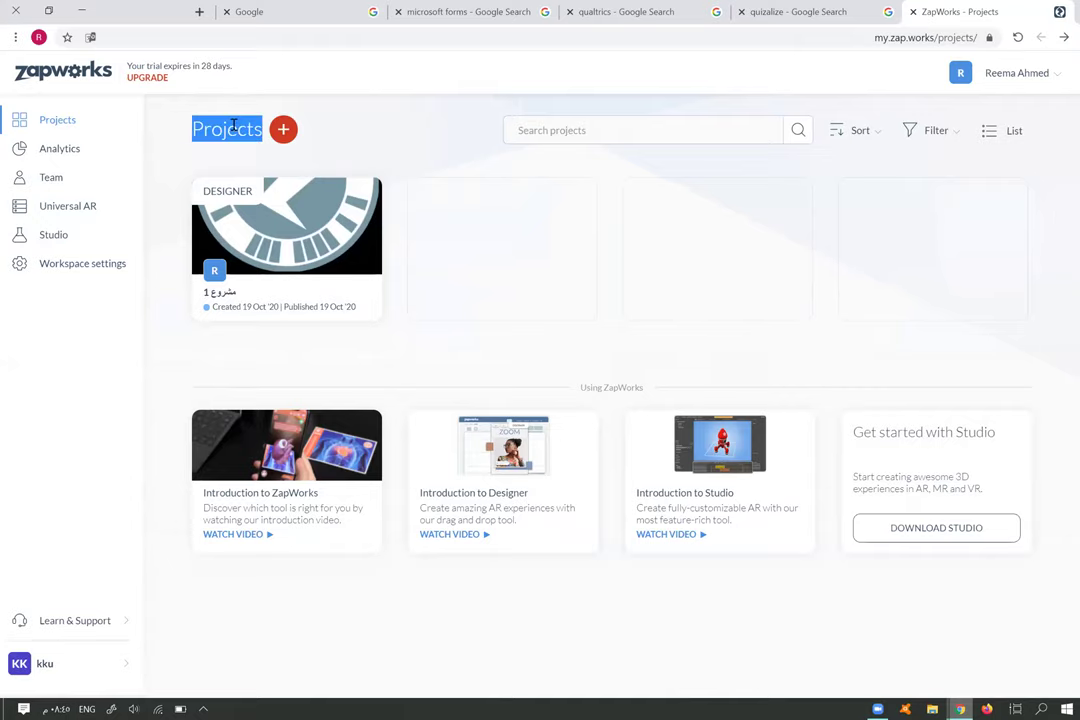
{"action": "left_click", "coordinate": [296, 131]}
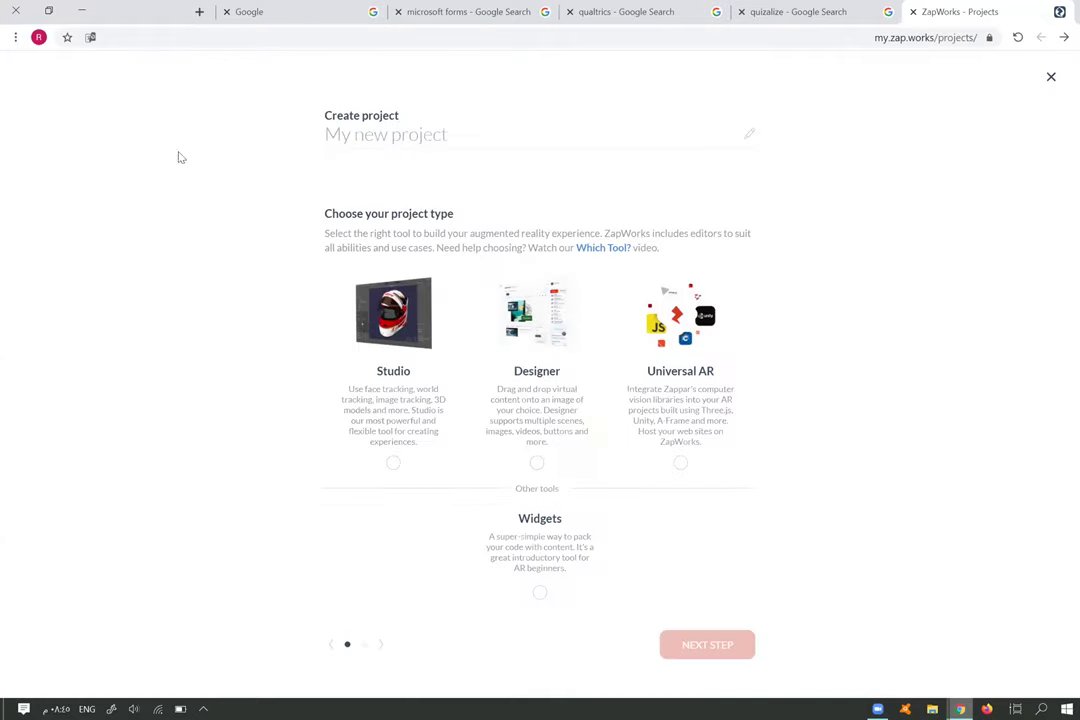
{"action": "left_click", "coordinate": [452, 133]}
{"action": "type", "text": "V"}
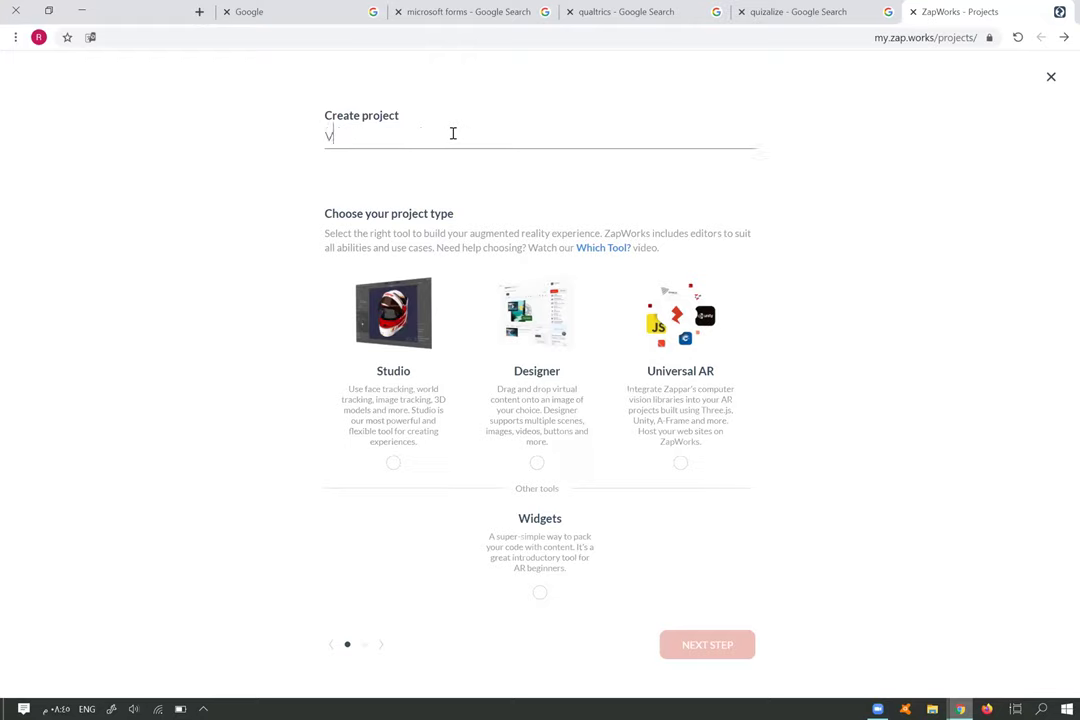
{"action": "key", "text": "BackSpace"}
{"action": "type", "text": "R22"}
{"action": "left_click", "coordinate": [537, 463]}
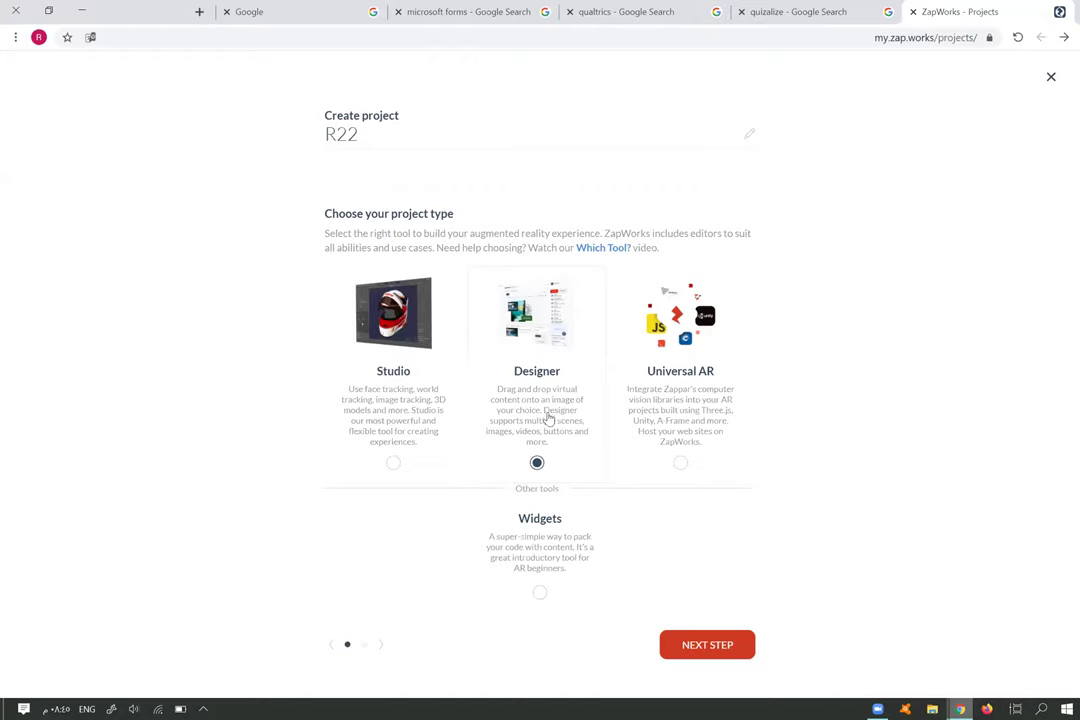
Continue to the trigger choice, select Zapcode and create the R22 project
{"action": "left_click", "coordinate": [708, 645]}
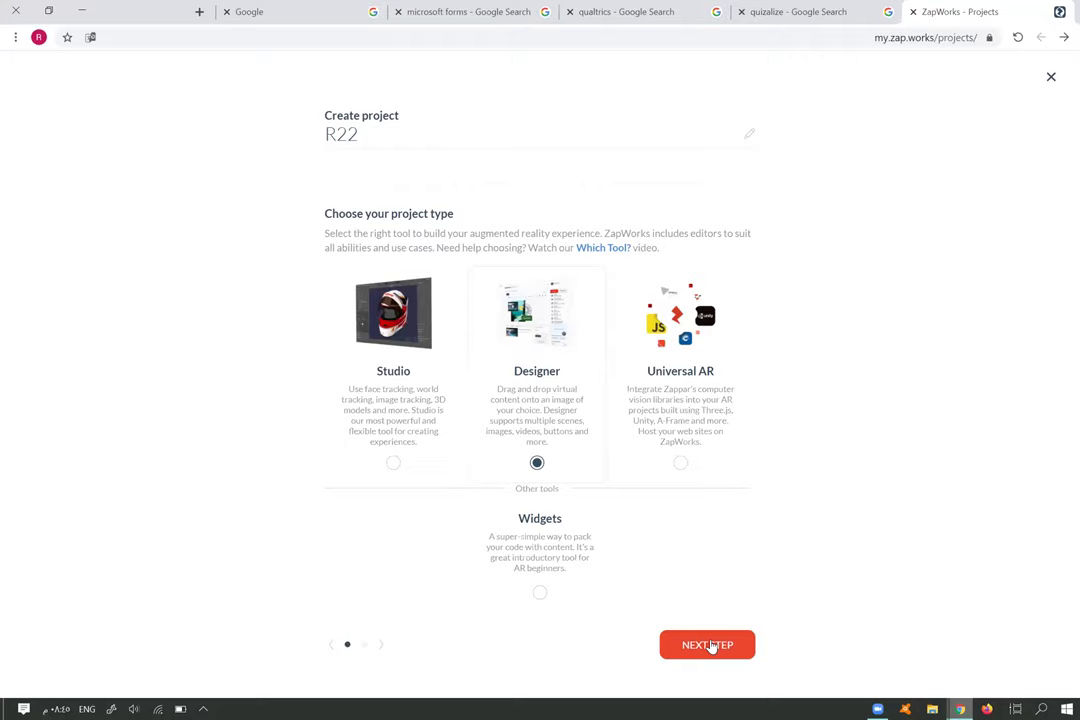
{"action": "left_click", "coordinate": [711, 646]}
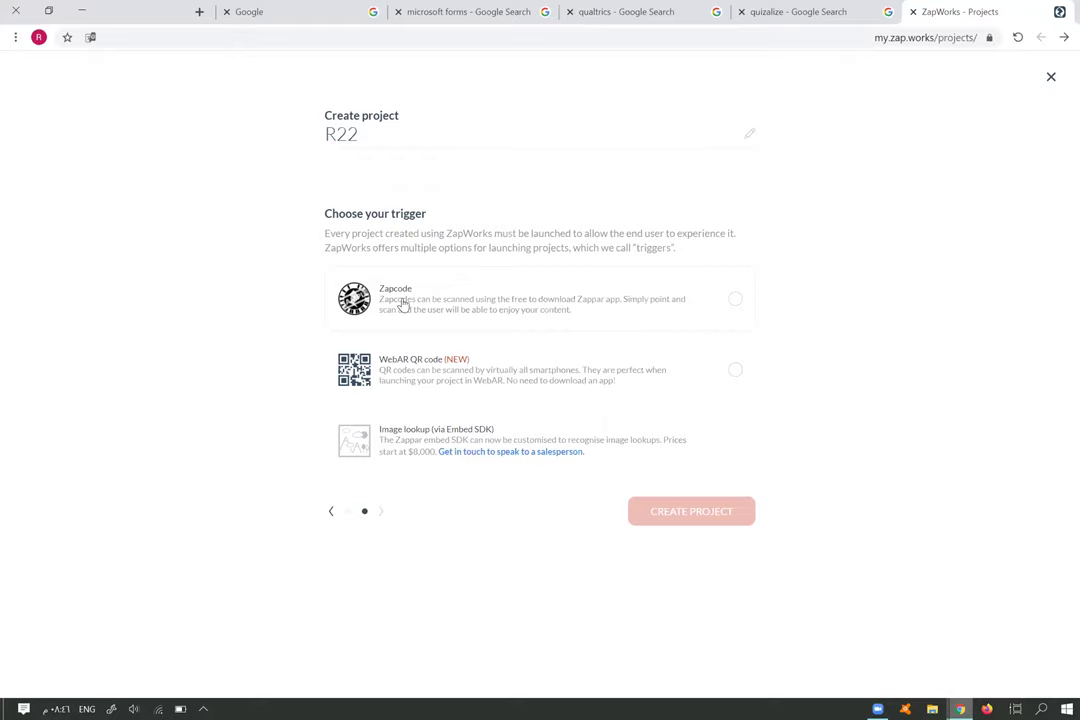
{"action": "left_click", "coordinate": [404, 306]}
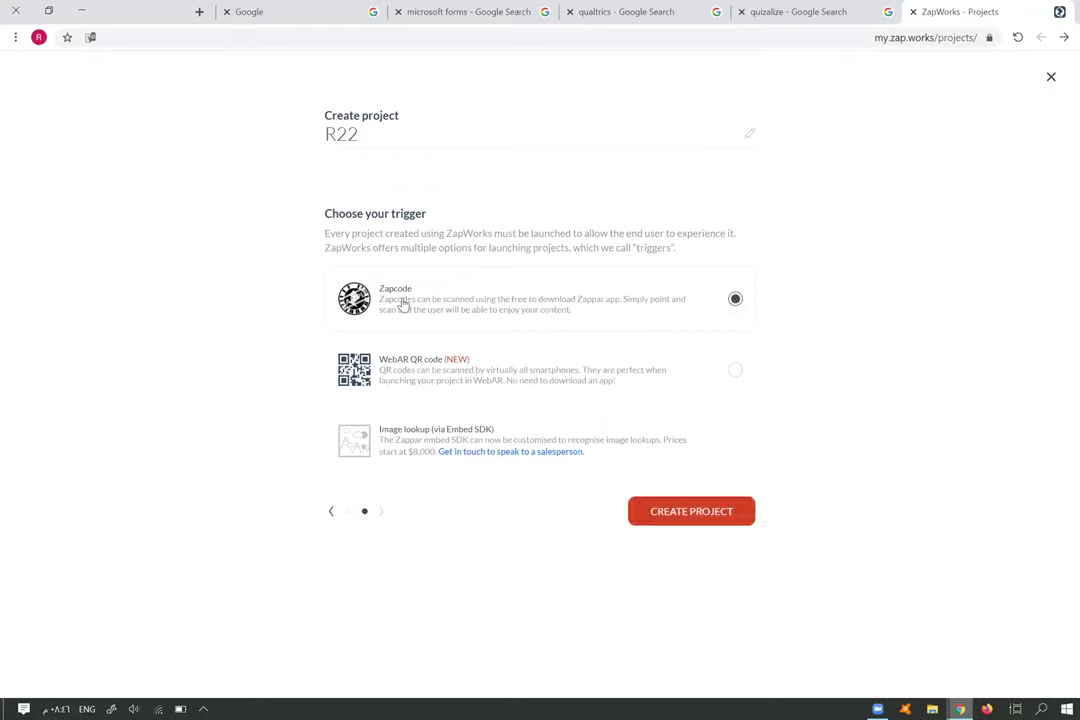
{"action": "left_click", "coordinate": [705, 523]}
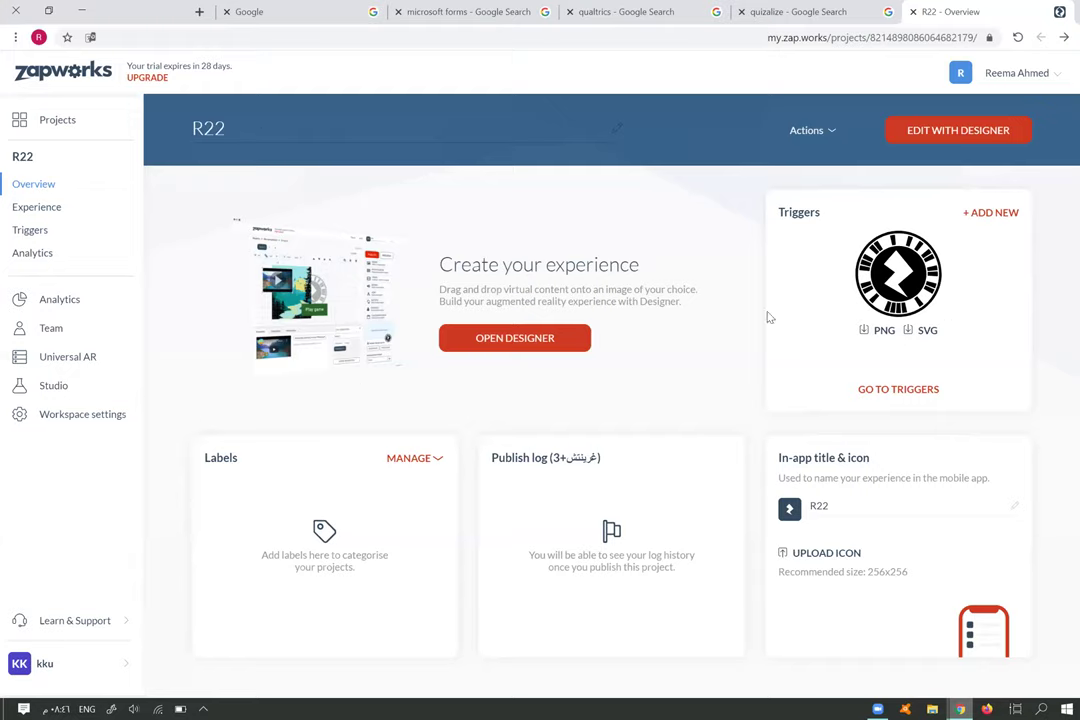
Open the R22 project in Designer and start without a tracking image
{"action": "left_click", "coordinate": [487, 343]}
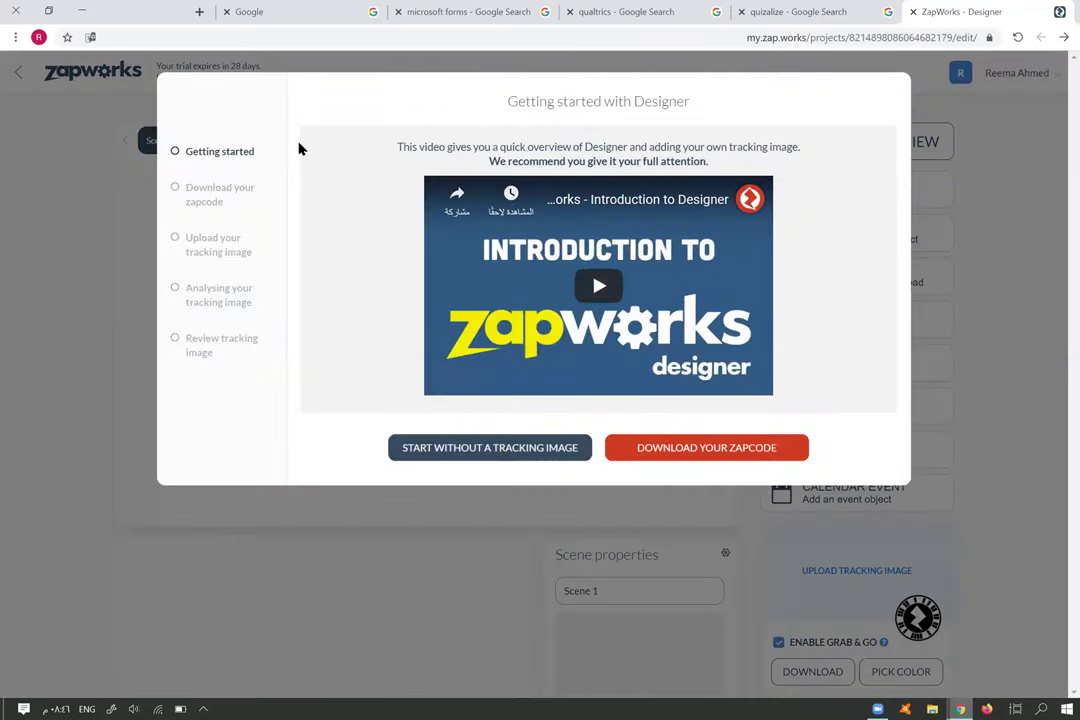
{"action": "left_click", "coordinate": [510, 449]}
{"action": "left_click", "coordinate": [632, 433]}
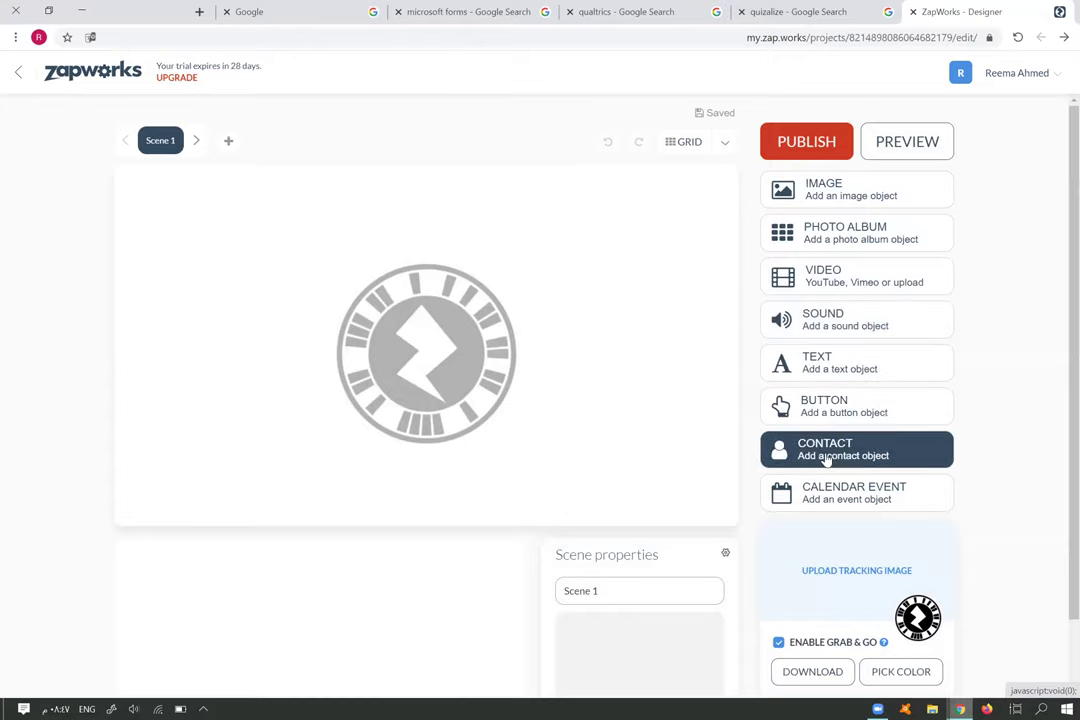
Add a photo album to Scene 1 using three recently uploaded animal cell images
{"action": "scroll", "coordinate": [620, 441], "scroll_direction": "down", "scroll_amount": 1}
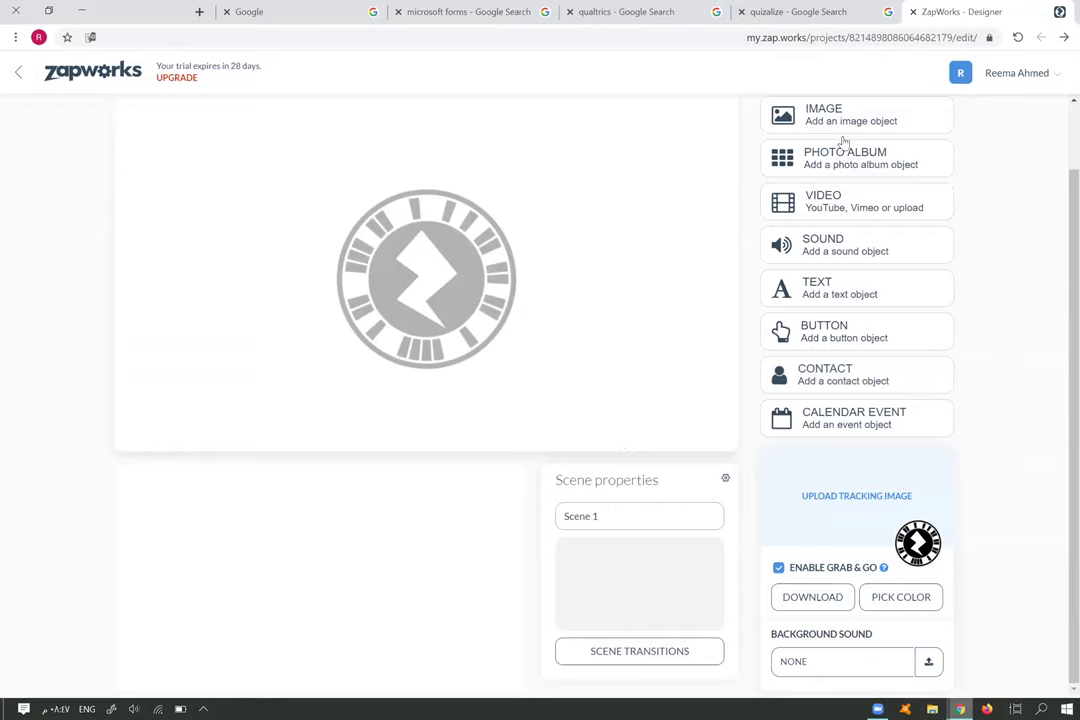
{"action": "left_click", "coordinate": [832, 159]}
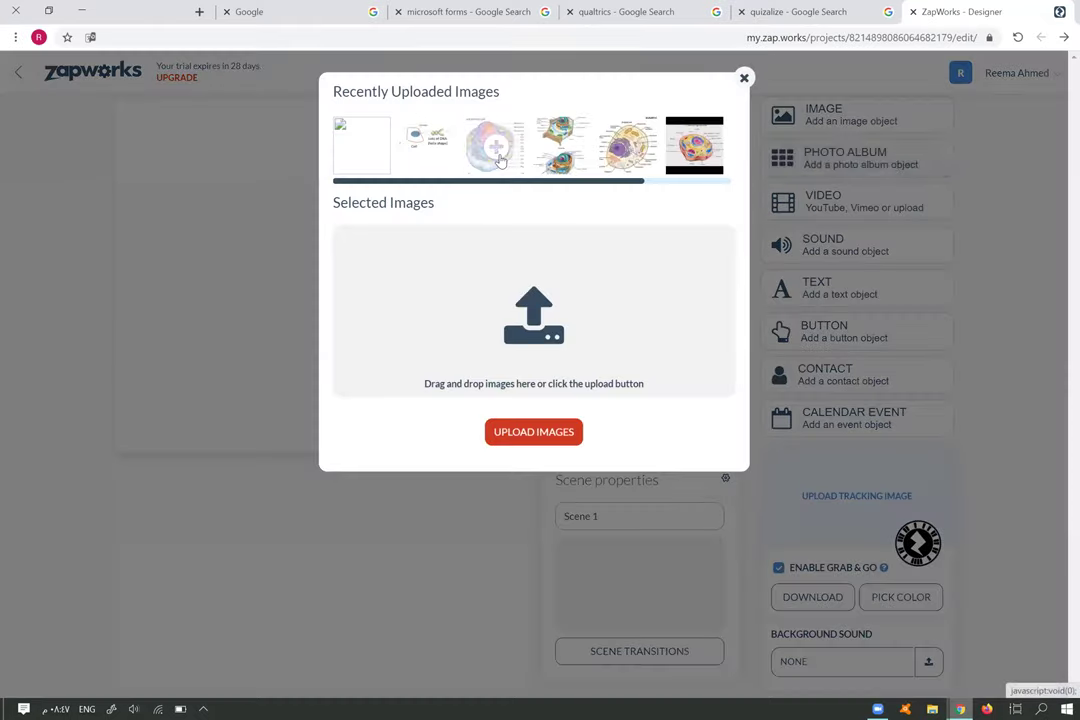
{"action": "left_click", "coordinate": [588, 158]}
{"action": "left_click", "coordinate": [562, 145]}
{"action": "left_click", "coordinate": [627, 145]}
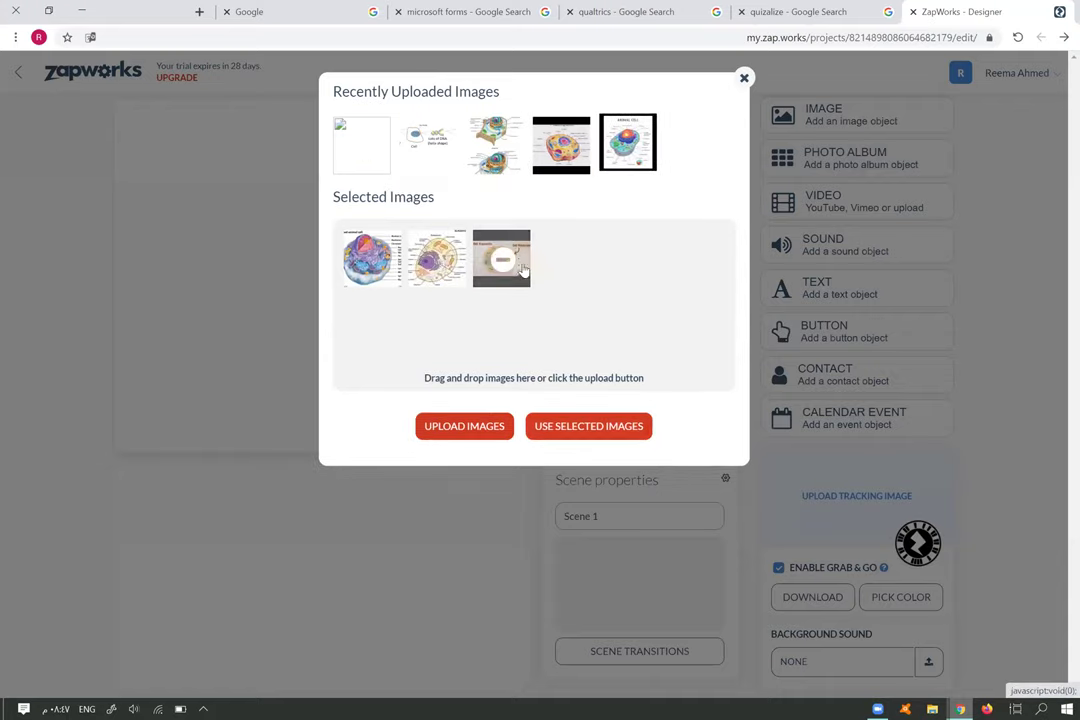
{"action": "left_click", "coordinate": [458, 432]}
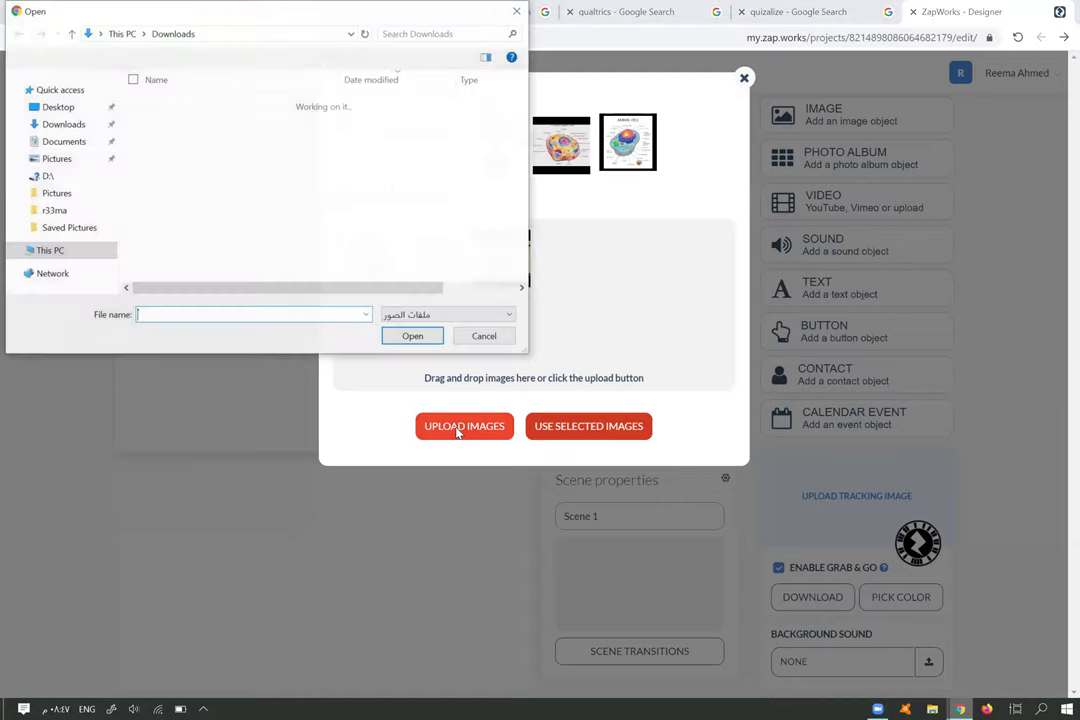
{"action": "left_click", "coordinate": [484, 338]}
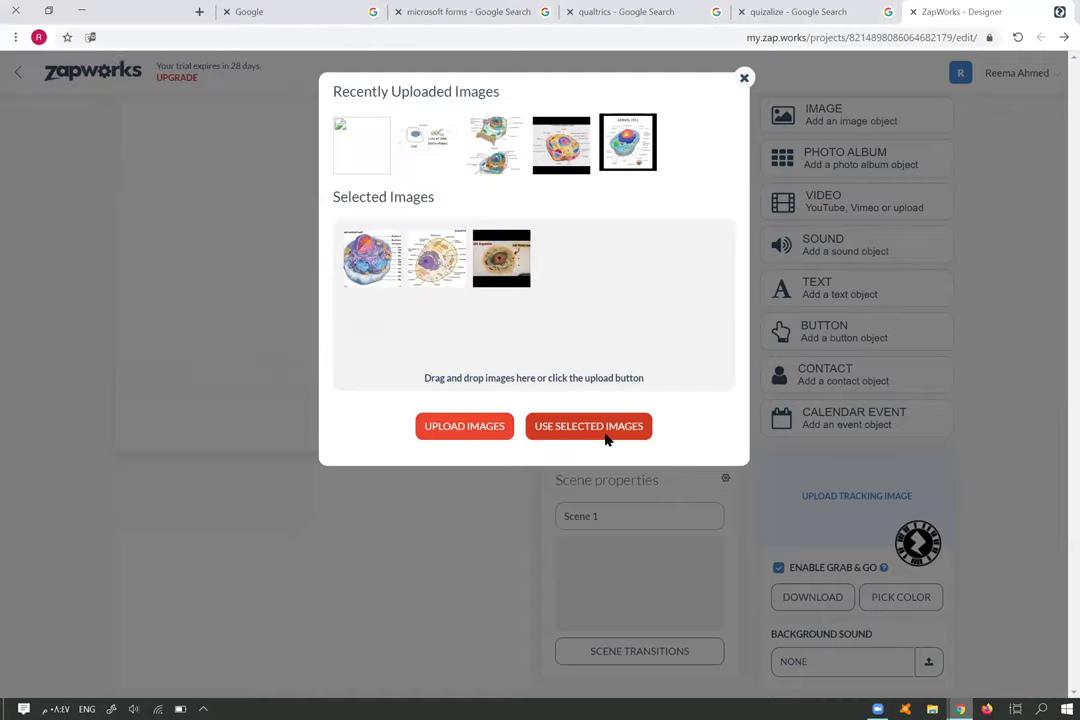
{"action": "left_click", "coordinate": [596, 428]}
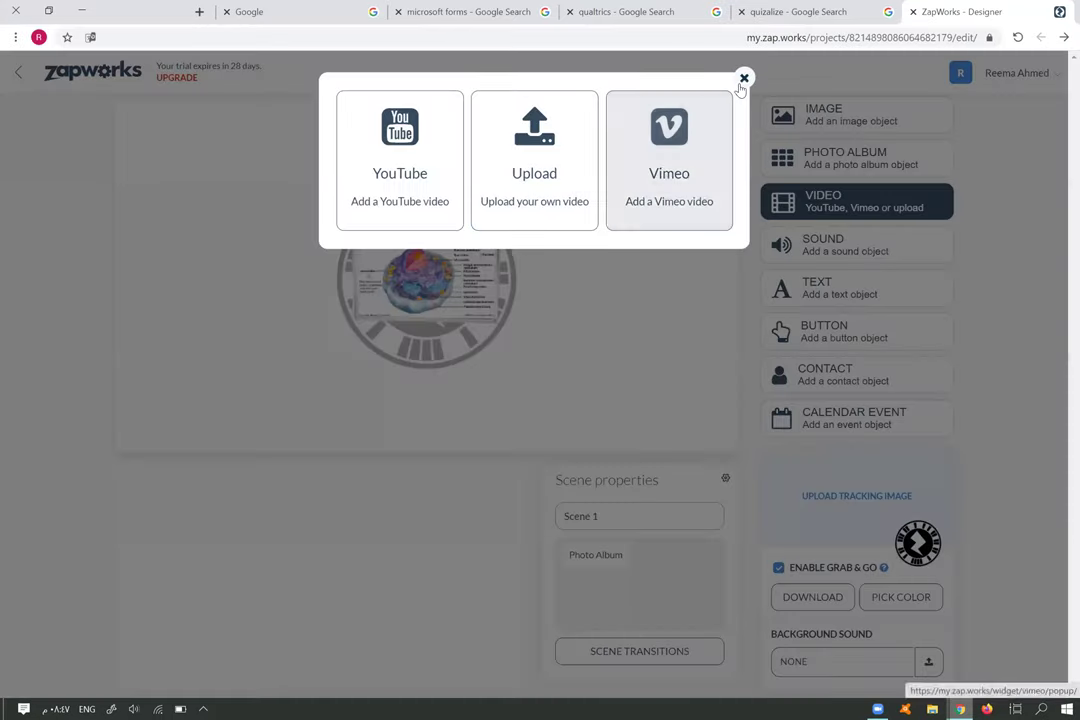
Look at the source options for video and sound objects without adding either
{"action": "left_click", "coordinate": [798, 260]}
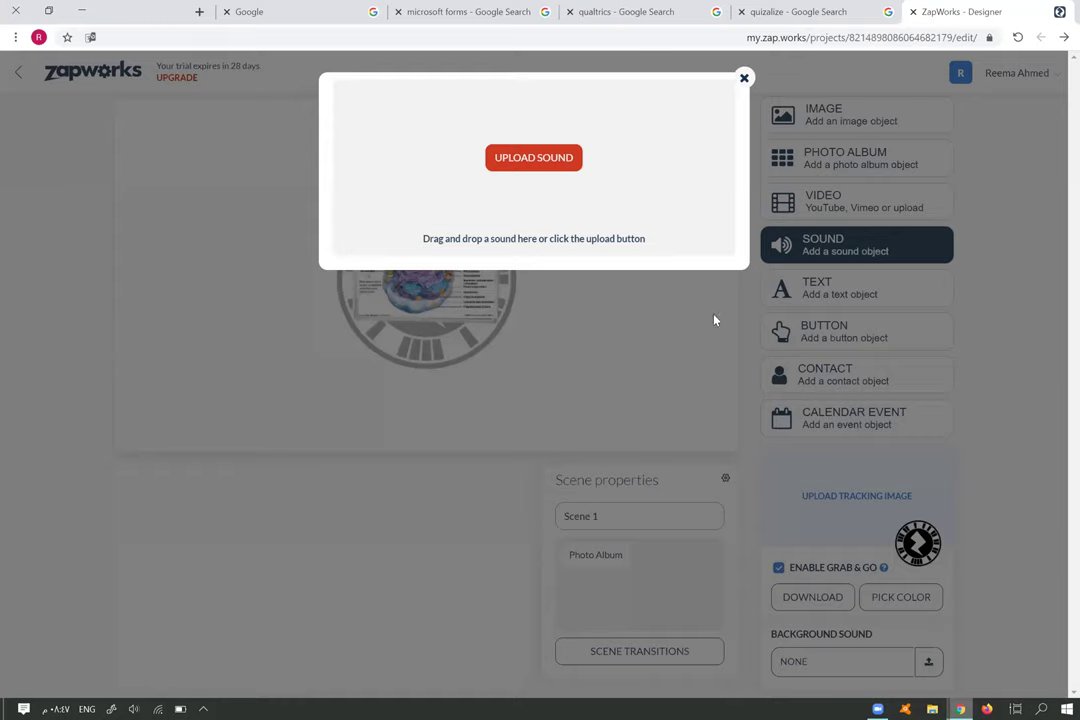
{"action": "left_click", "coordinate": [713, 316]}
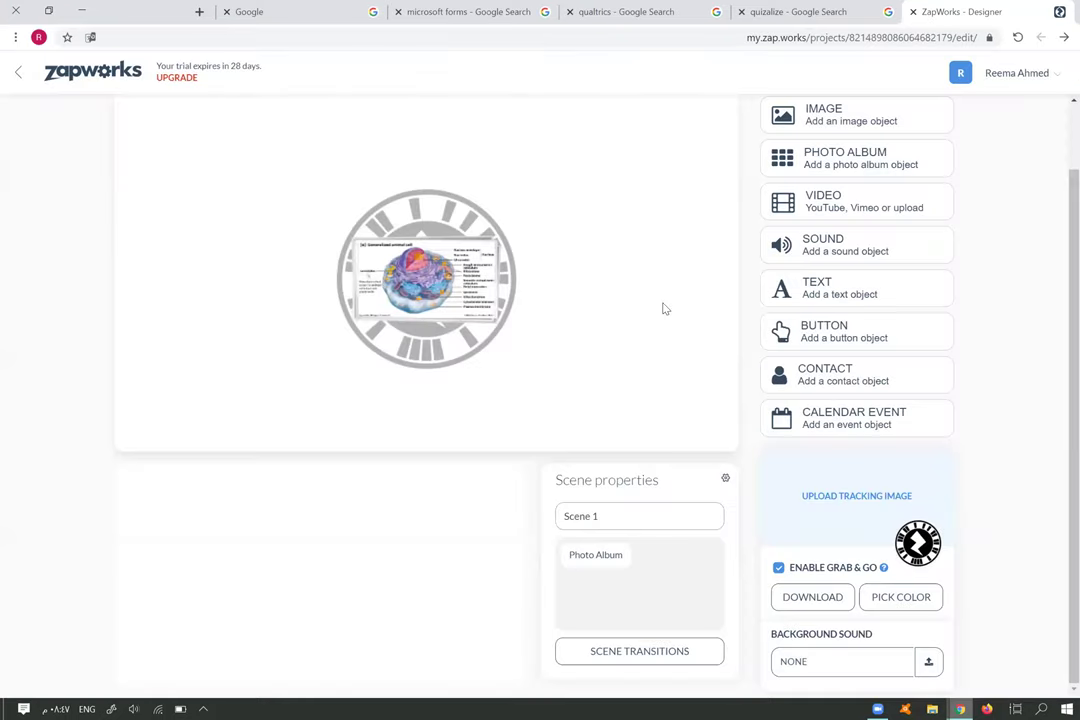
Publish the R22 project, display its preview zapcode and close the preview
{"action": "scroll", "coordinate": [565, 260], "scroll_direction": "up", "scroll_amount": 2}
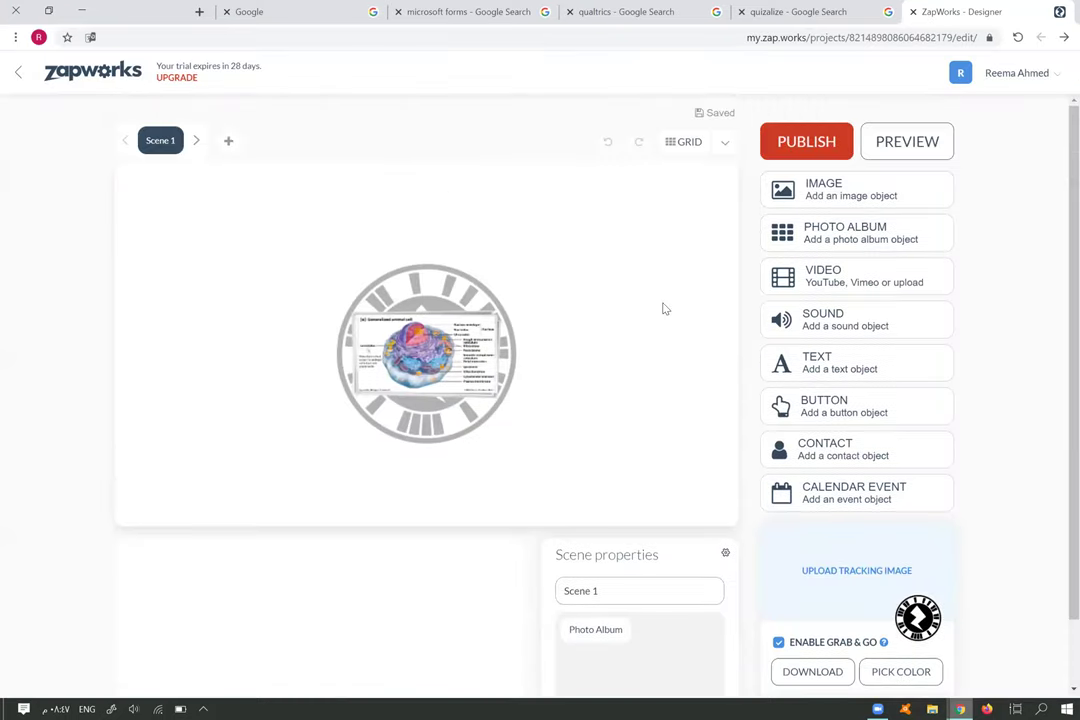
{"action": "left_click", "coordinate": [806, 142]}
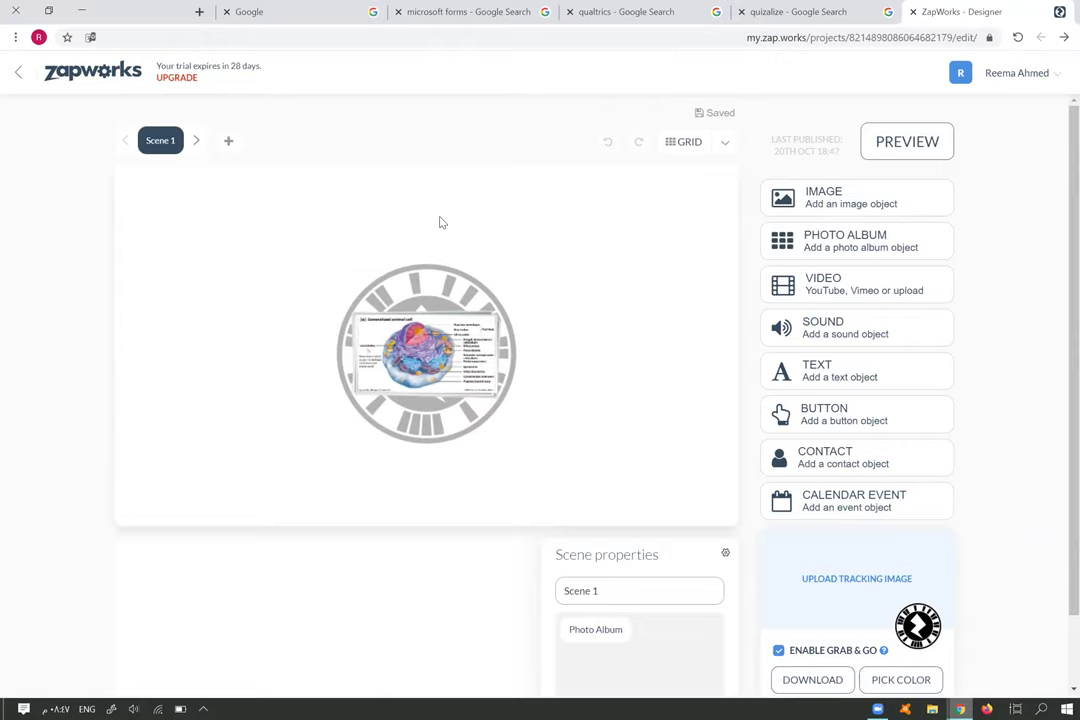
{"action": "left_click", "coordinate": [907, 142]}
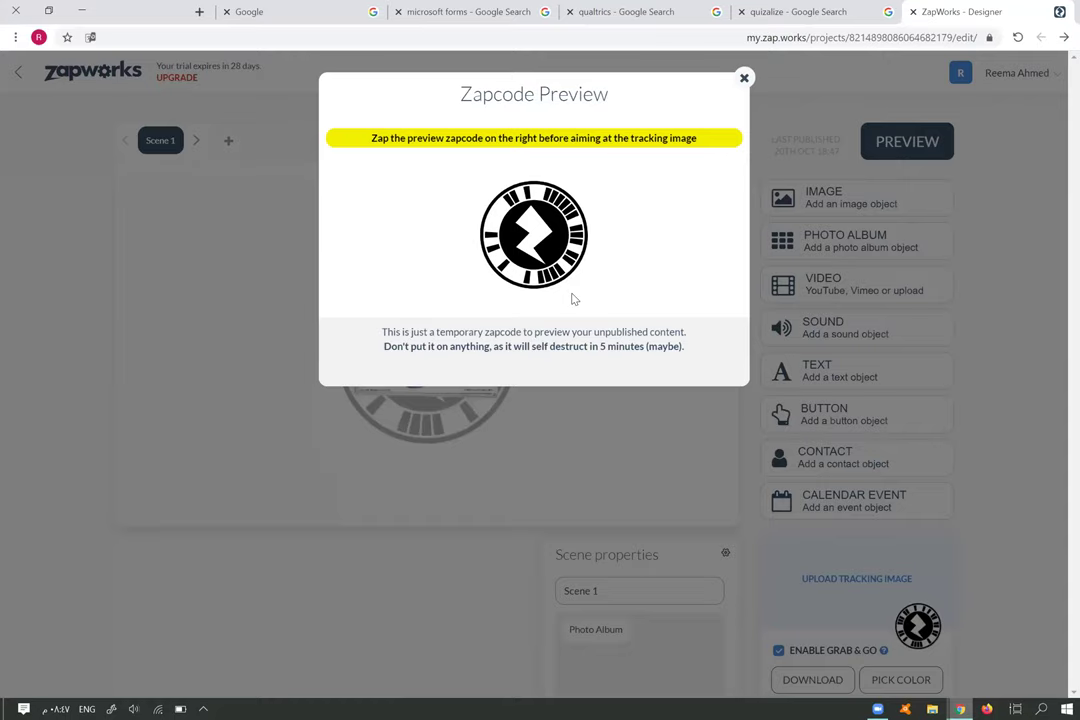
{"action": "left_click", "coordinate": [744, 79]}
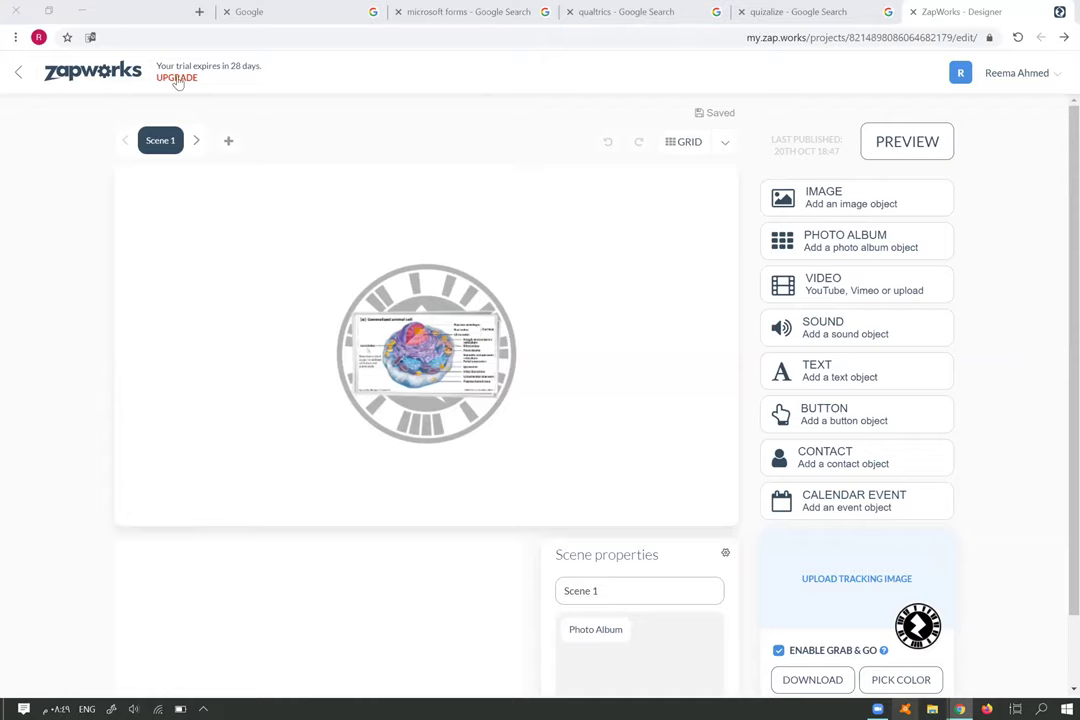
Leave Designer and return through the R22 overview to the Projects list
{"action": "left_click", "coordinate": [1062, 38]}
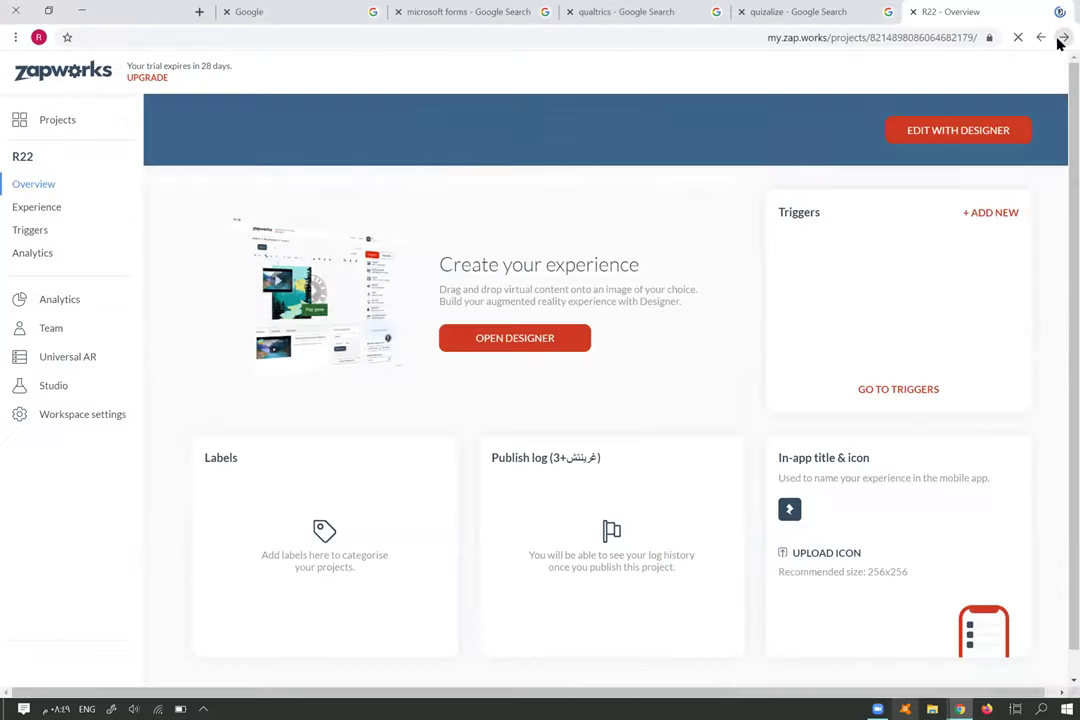
{"action": "left_click", "coordinate": [1062, 38]}
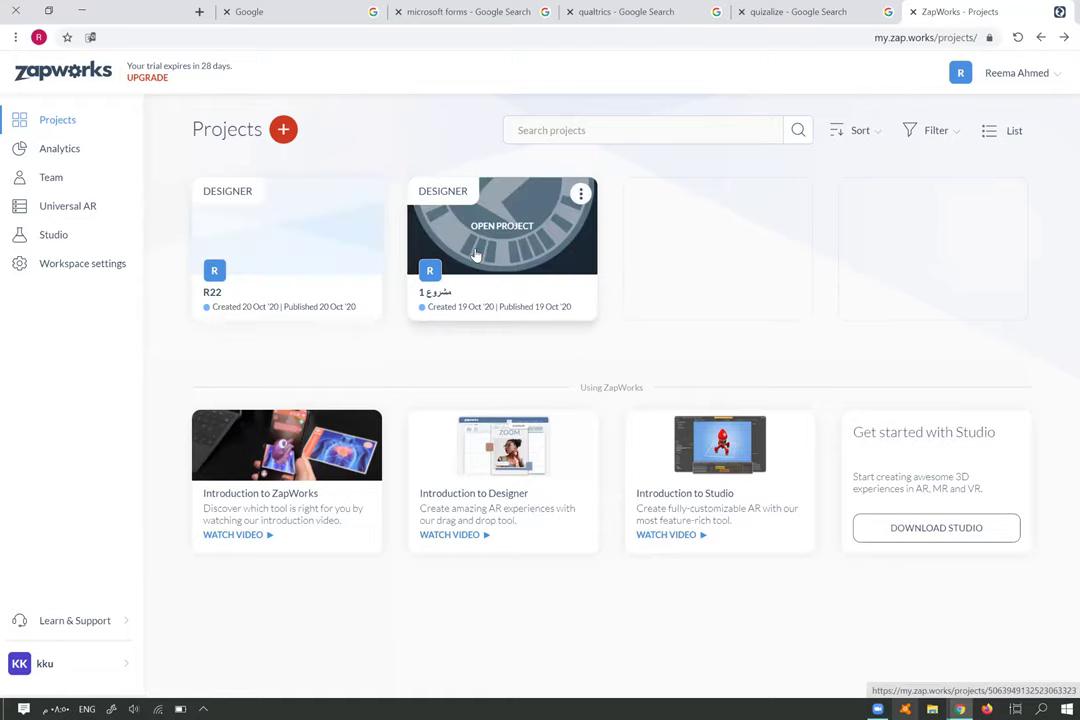
Open the مشروع 1 project in Designer to show its Cell Inst. scene
{"action": "left_click", "coordinate": [582, 196]}
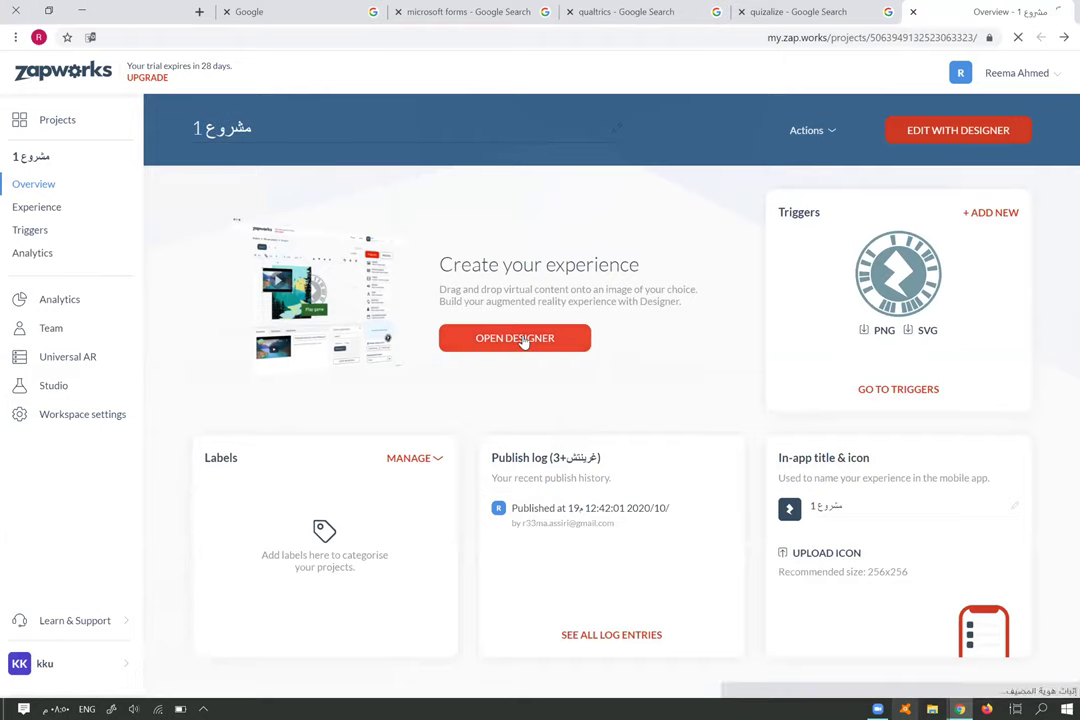
{"action": "left_click", "coordinate": [521, 339]}
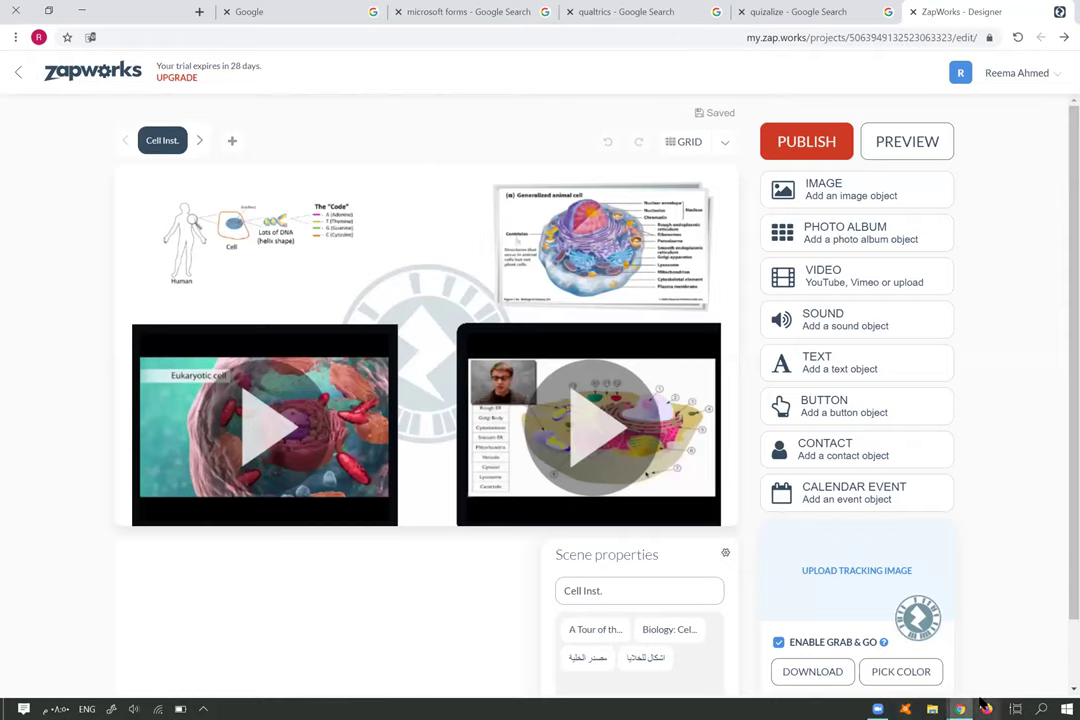
Switch to the Canva presentation and advance from the Zappar slide to the QR code slide for recording ideas
{"action": "mouse_move", "coordinate": [962, 706]}
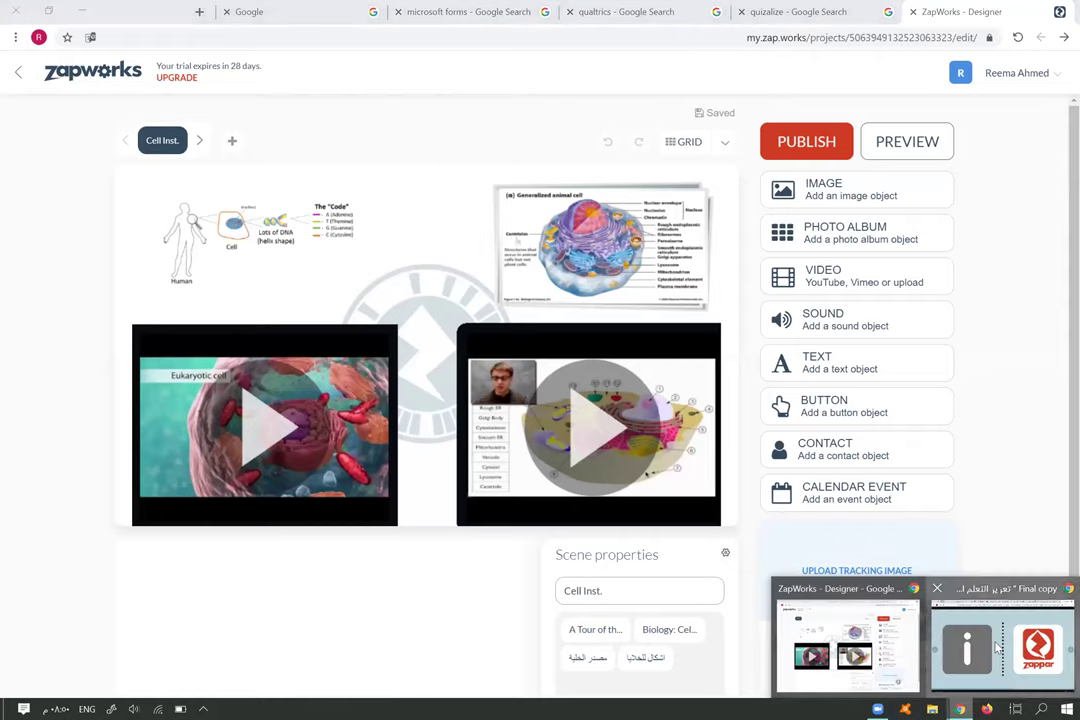
{"action": "left_click", "coordinate": [997, 648]}
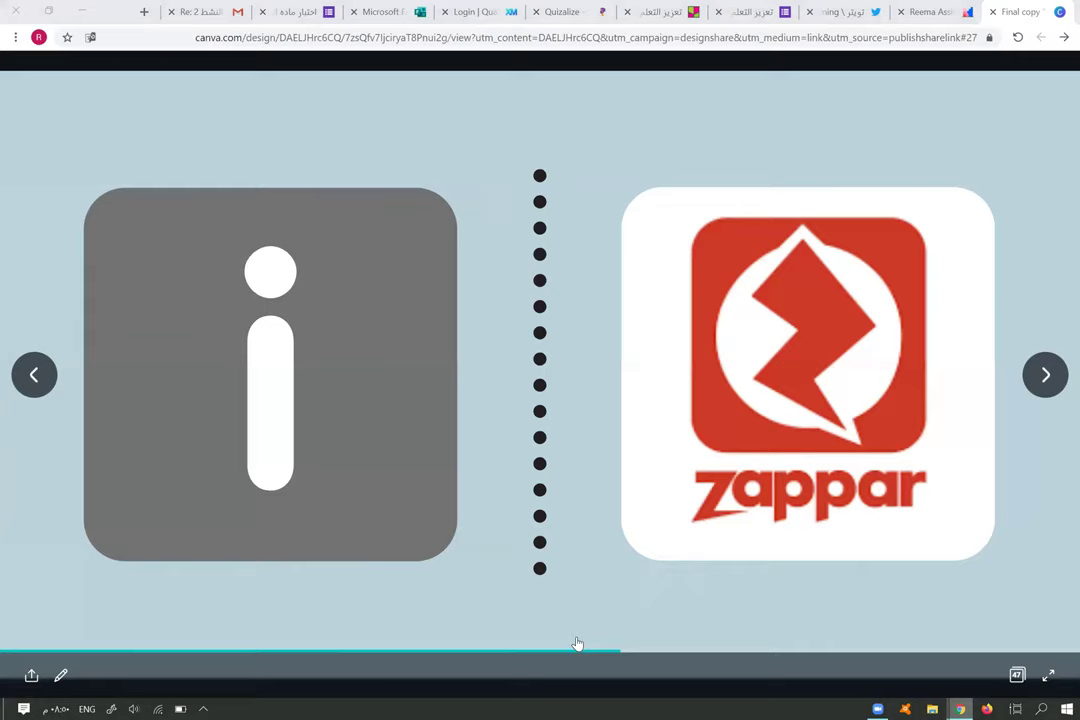
{"action": "key", "text": "Right"}
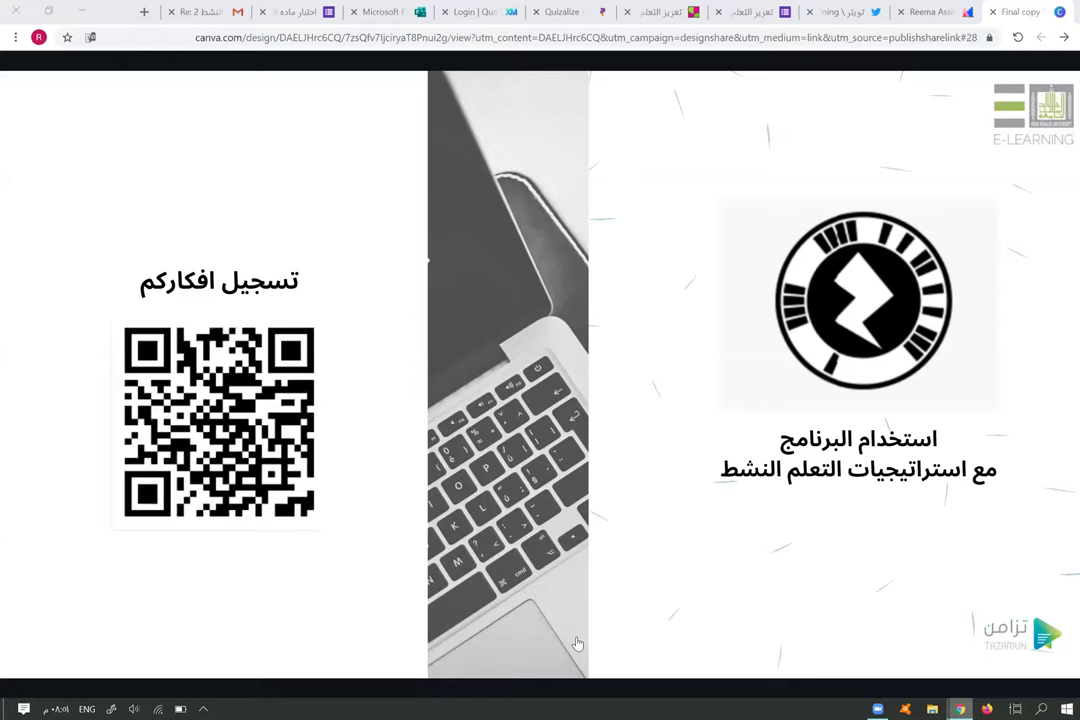
Check the active learning form's responses in Google Forms and return to the QR code slide in Canva
{"action": "left_click", "coordinate": [760, 11]}
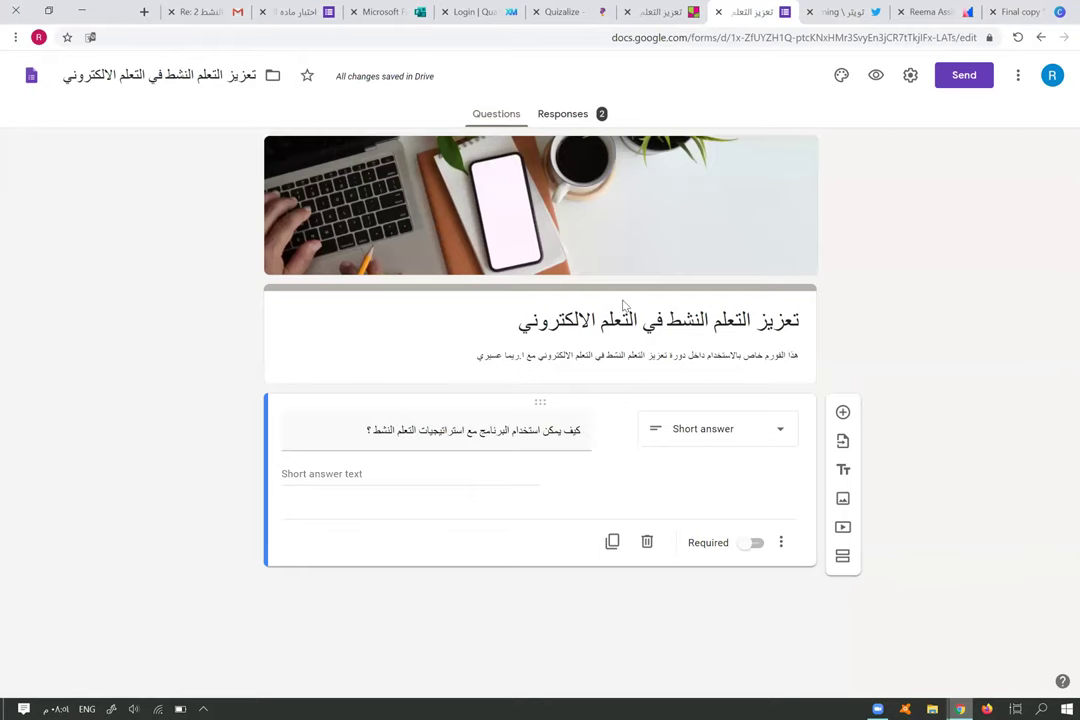
{"action": "left_click", "coordinate": [567, 128]}
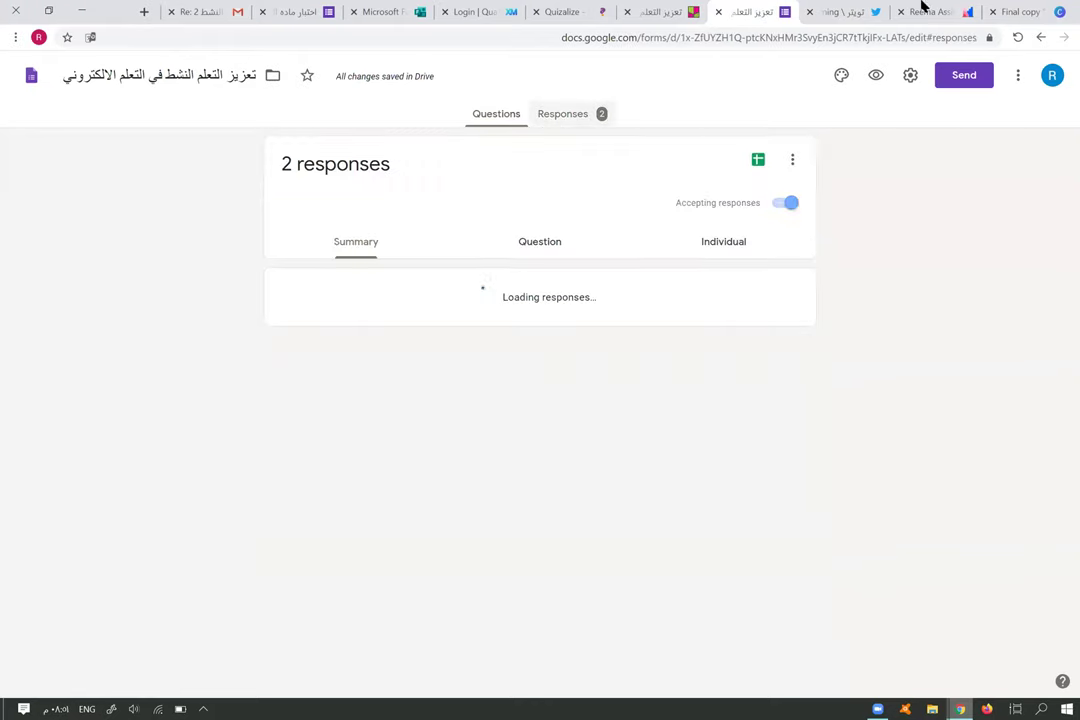
{"action": "key", "text": "ctrl+1"}
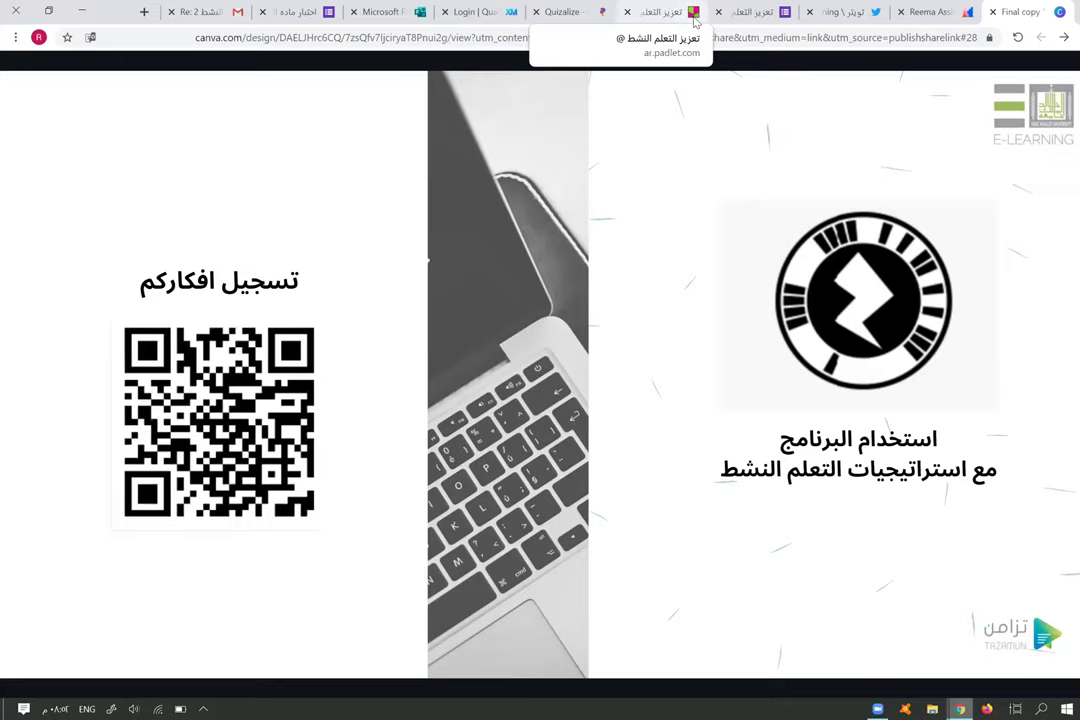
Switch back to the Google Forms responses and look at the individual and summary views, finishing on the summary
{"action": "left_click", "coordinate": [755, 8]}
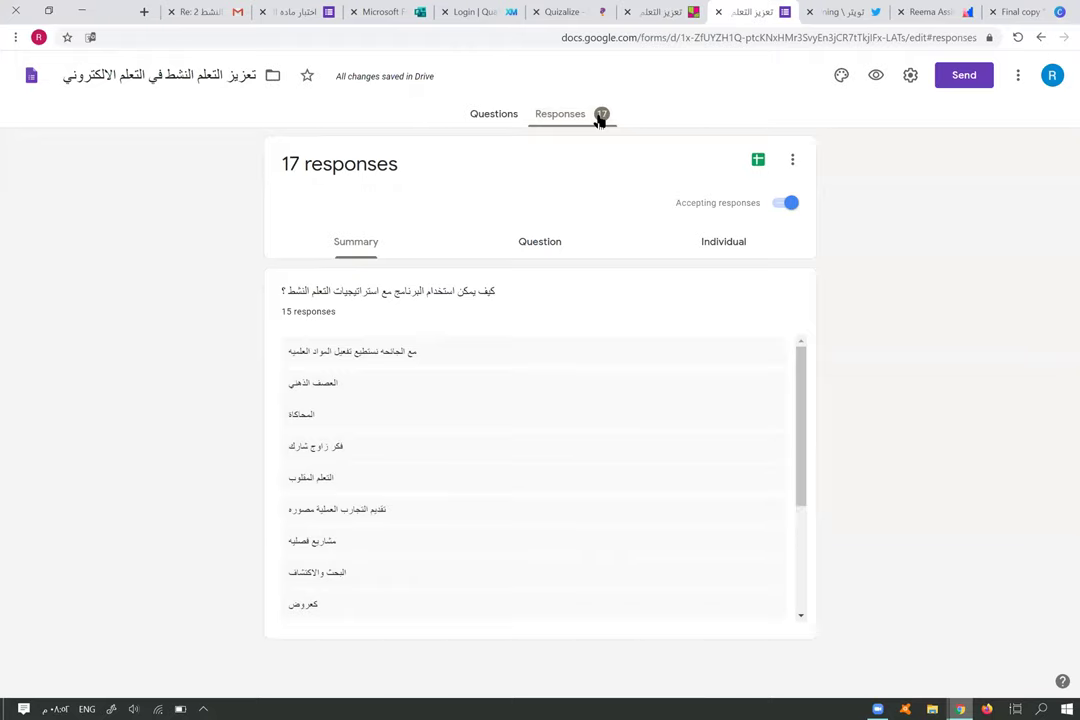
{"action": "scroll", "coordinate": [575, 376], "scroll_direction": "down", "scroll_amount": 1}
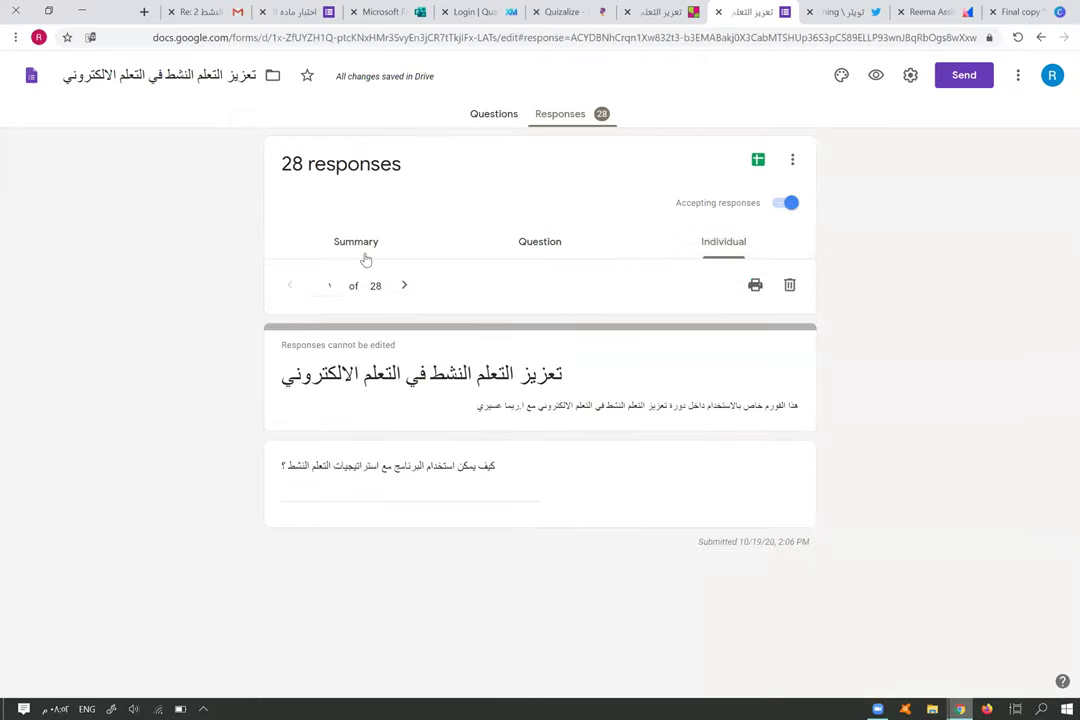
{"action": "left_click", "coordinate": [362, 258]}
{"action": "mouse_move", "coordinate": [511, 405]}
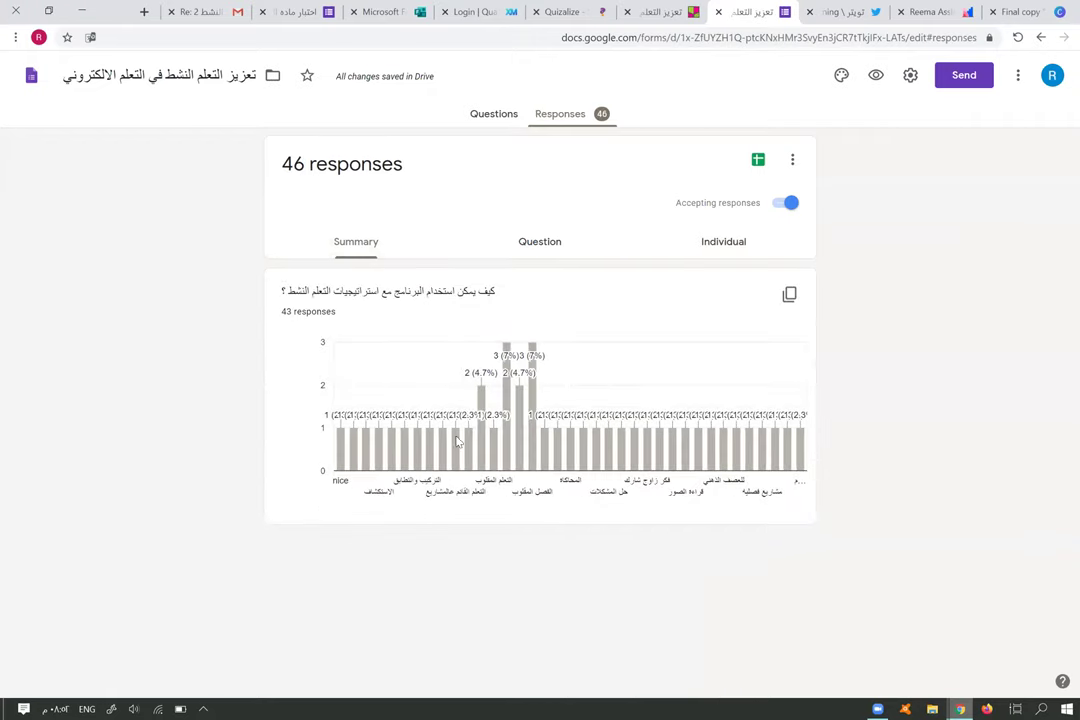
{"action": "left_click", "coordinate": [540, 246]}
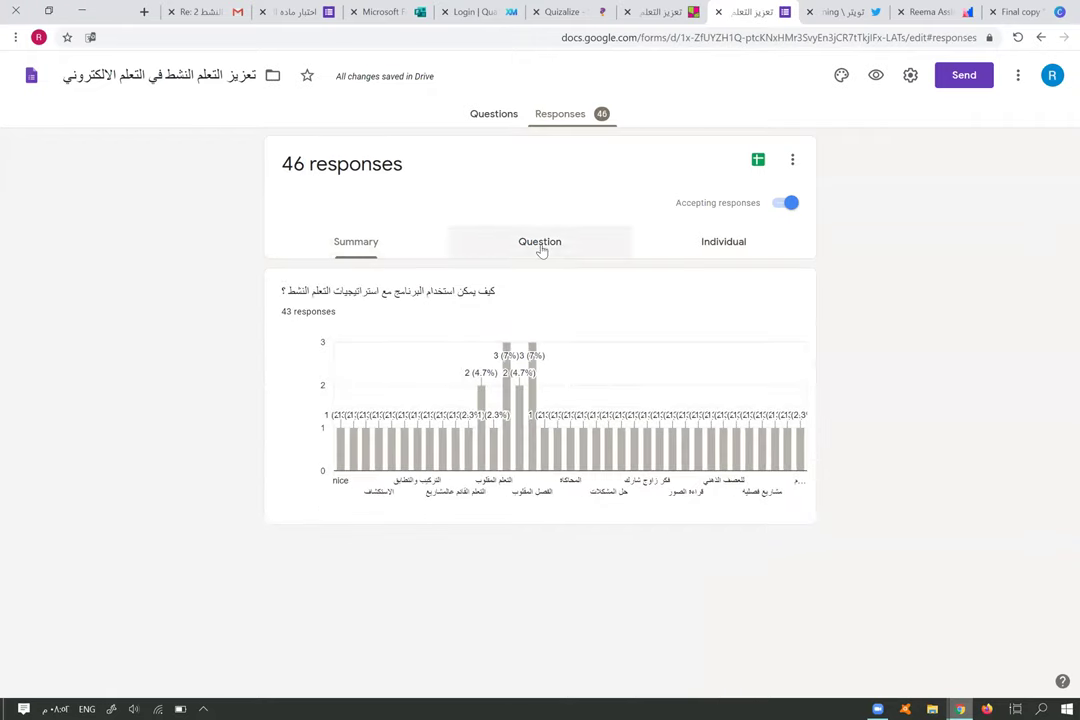
{"action": "left_click", "coordinate": [720, 250]}
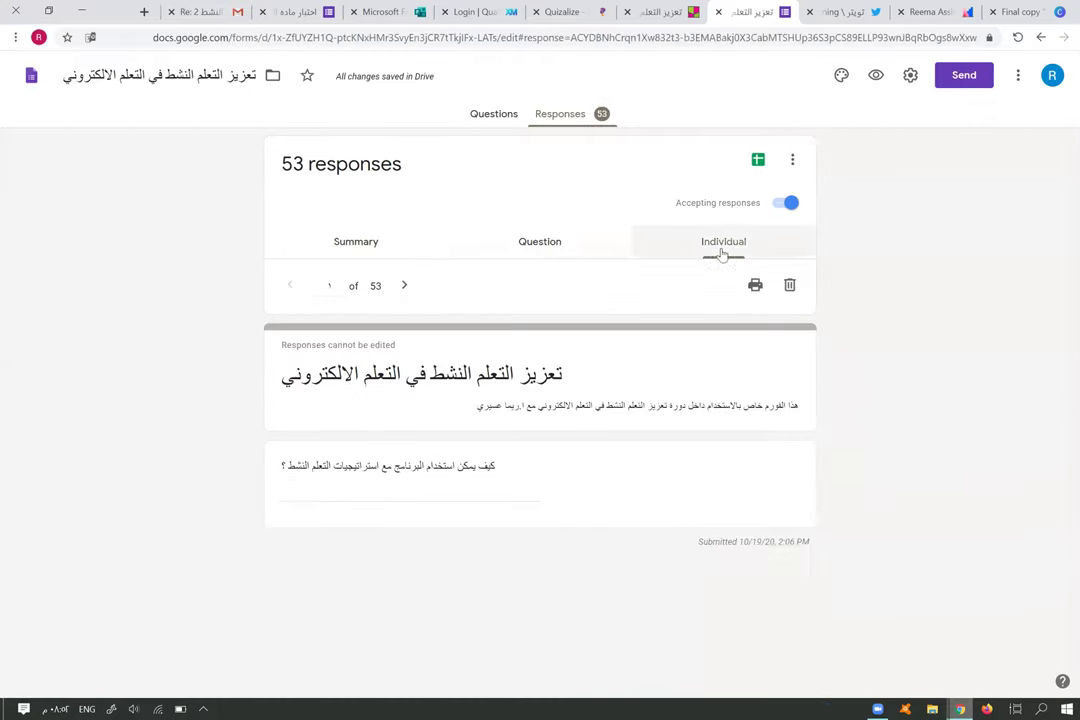
{"action": "left_click", "coordinate": [357, 252]}
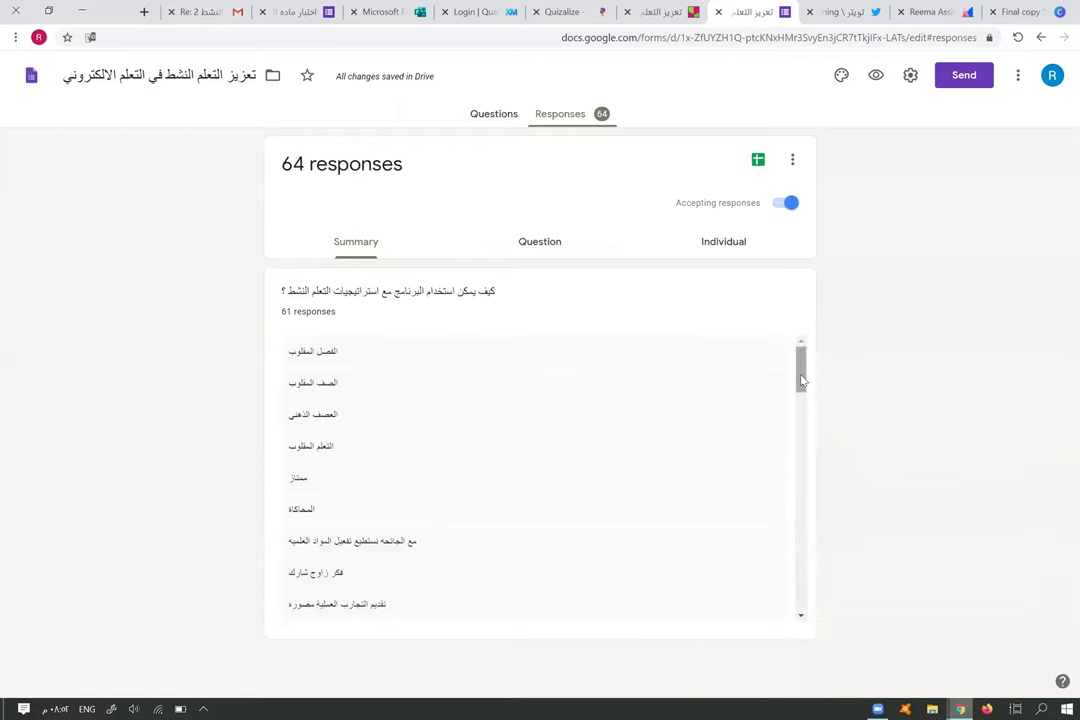
Look through the incoming answers in the response summary while the form is still accepting responses
{"action": "left_click_drag", "start_coordinate": [801, 380], "coordinate": [807, 415]}
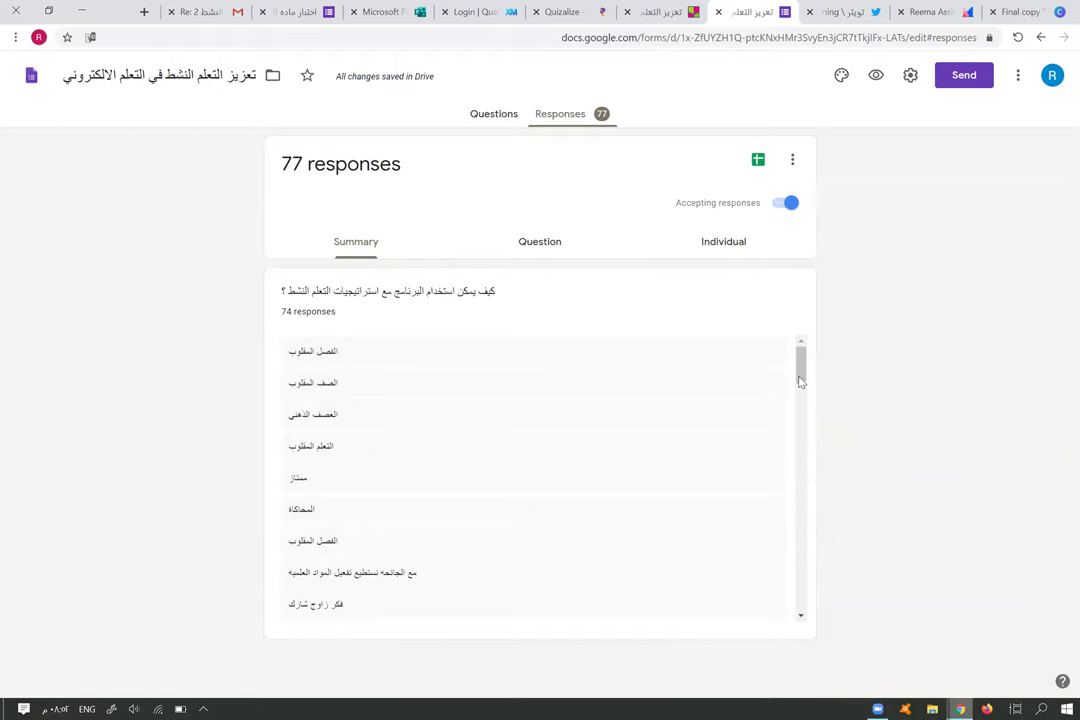
{"action": "left_click_drag", "start_coordinate": [800, 382], "coordinate": [810, 452]}
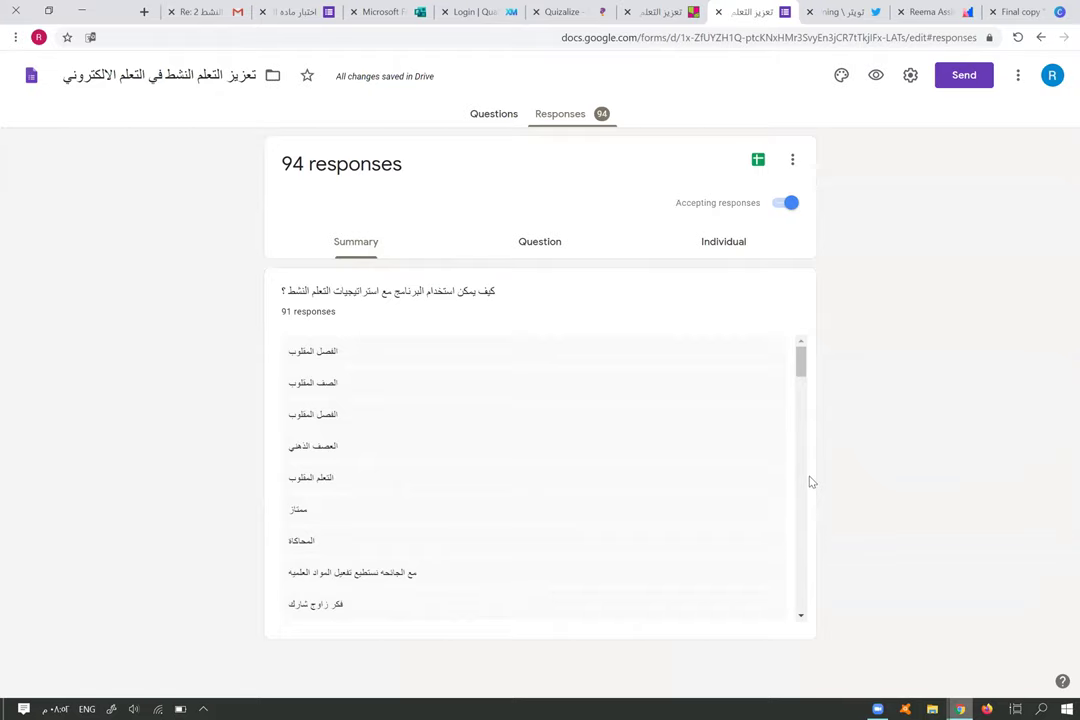
{"action": "left_click_drag", "start_coordinate": [803, 360], "coordinate": [807, 525]}
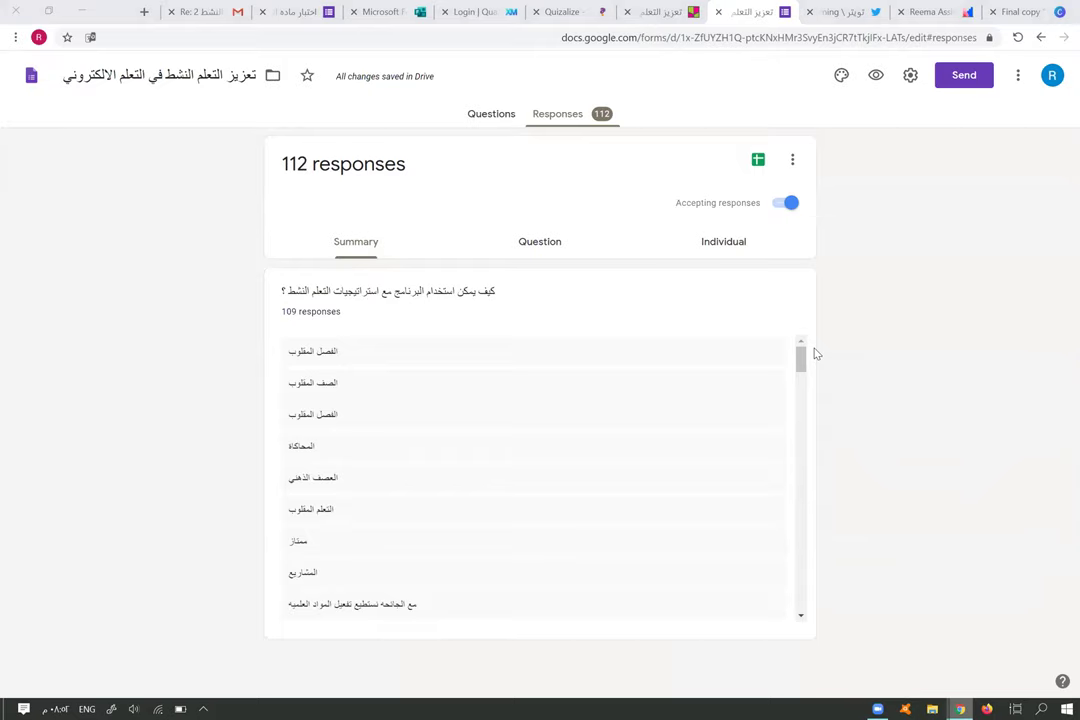
{"action": "left_click_drag", "start_coordinate": [800, 360], "coordinate": [802, 424]}
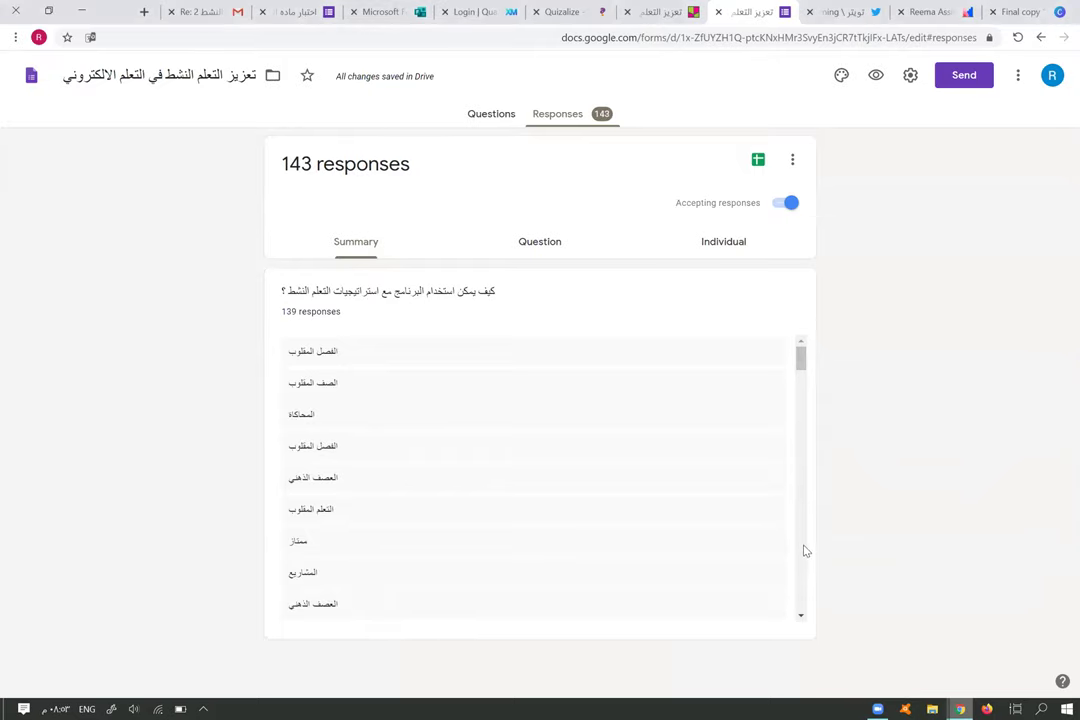
{"action": "left_click", "coordinate": [803, 557]}
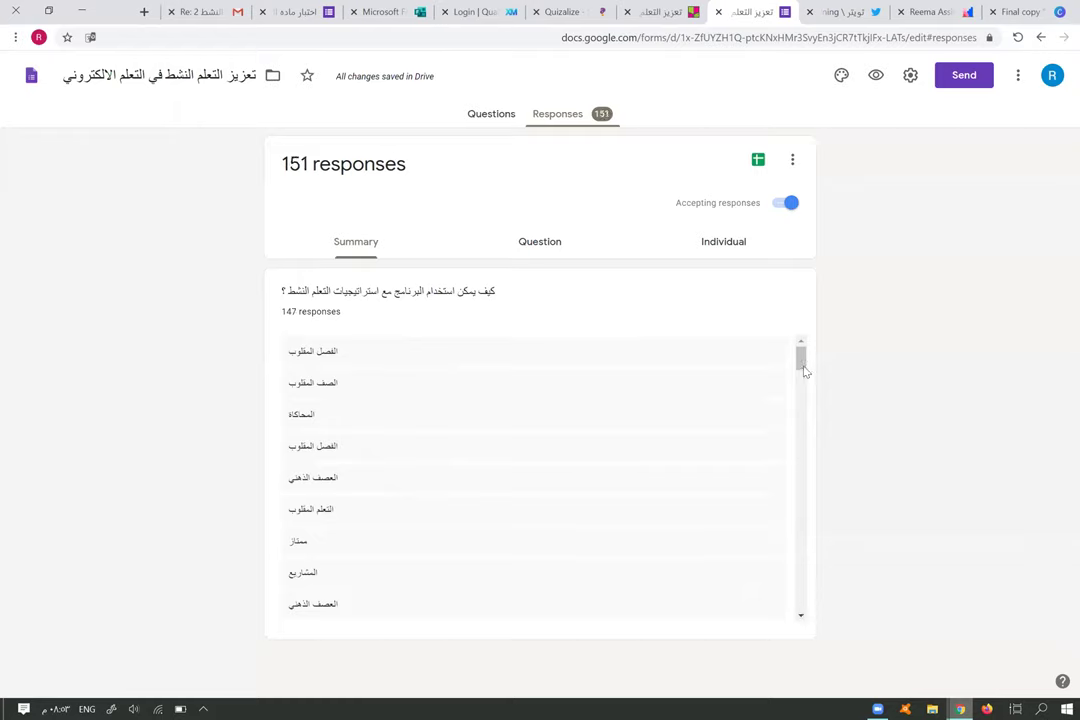
Stop the form from accepting responses and bring its answer list into view
{"action": "left_click", "coordinate": [783, 205]}
{"action": "scroll", "coordinate": [797, 512], "scroll_direction": "down", "scroll_amount": 2}
{"action": "scroll", "coordinate": [844, 523], "scroll_direction": "down", "scroll_amount": 2}
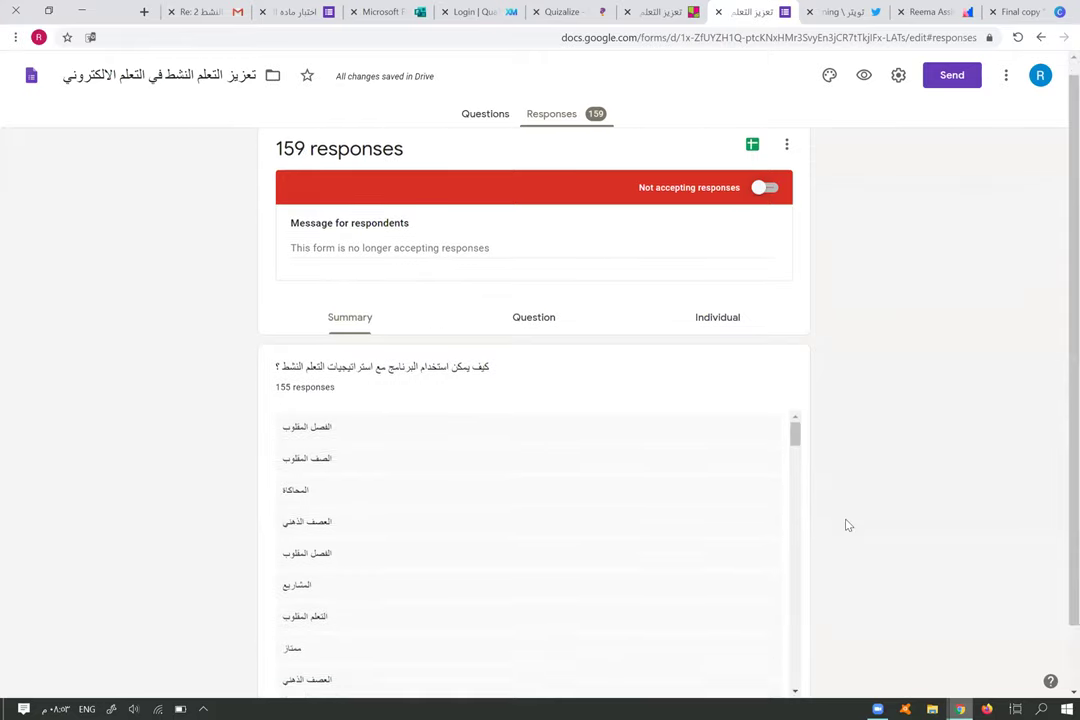
Read the participants' answers on combining the program with active learning strategies, down to the end of the list
{"action": "left_click_drag", "start_coordinate": [795, 362], "coordinate": [795, 398]}
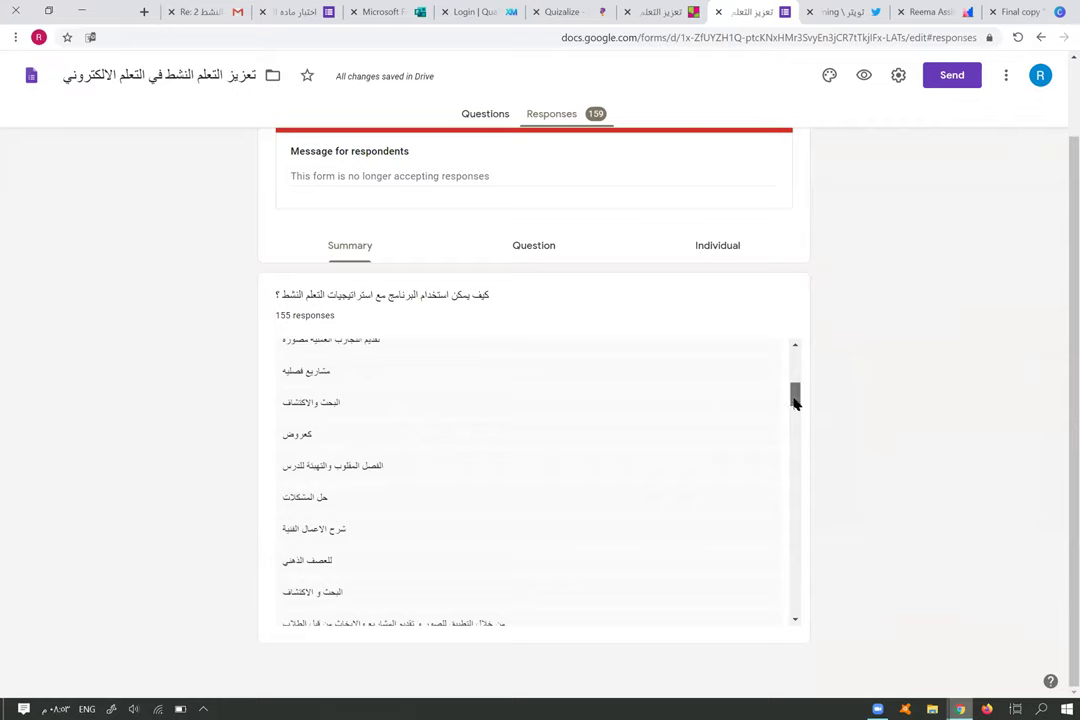
{"action": "left_click_drag", "start_coordinate": [795, 398], "coordinate": [795, 402]}
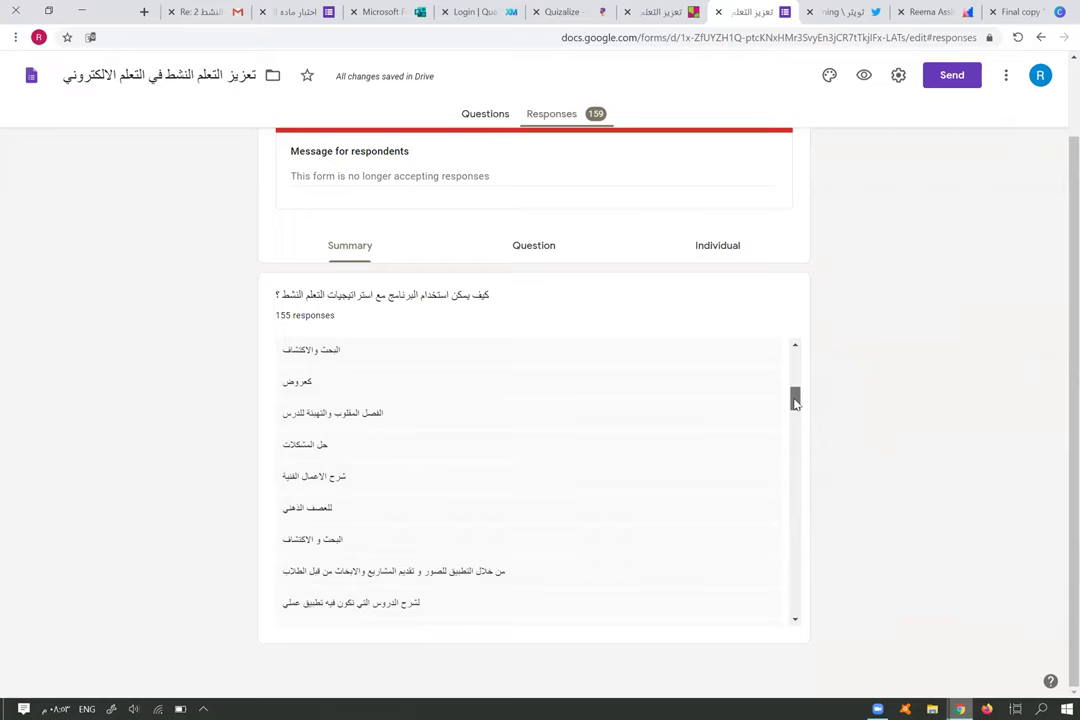
{"action": "left_click_drag", "start_coordinate": [795, 401], "coordinate": [791, 439]}
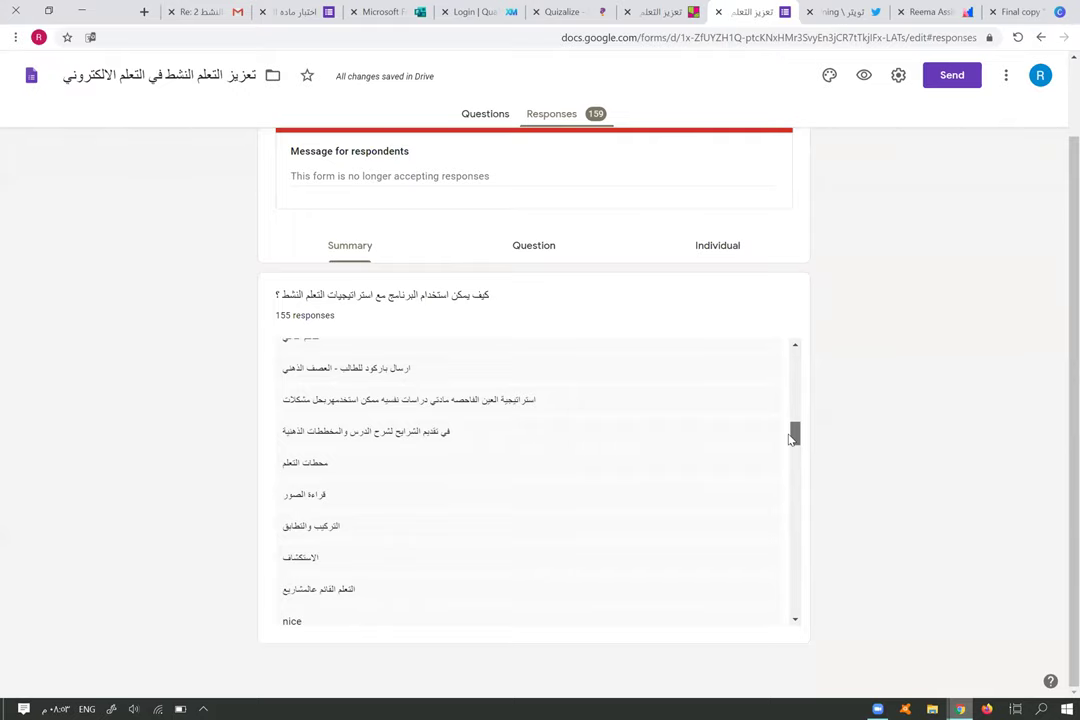
{"action": "left_click_drag", "start_coordinate": [791, 438], "coordinate": [786, 526]}
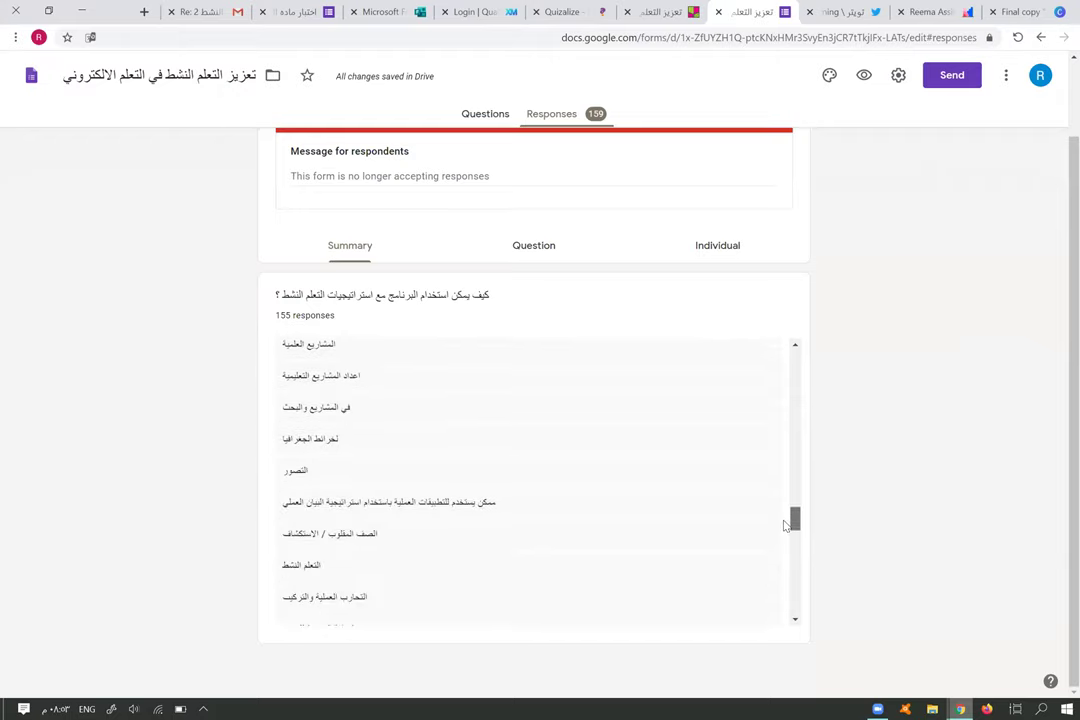
{"action": "left_click_drag", "start_coordinate": [785, 521], "coordinate": [782, 535]}
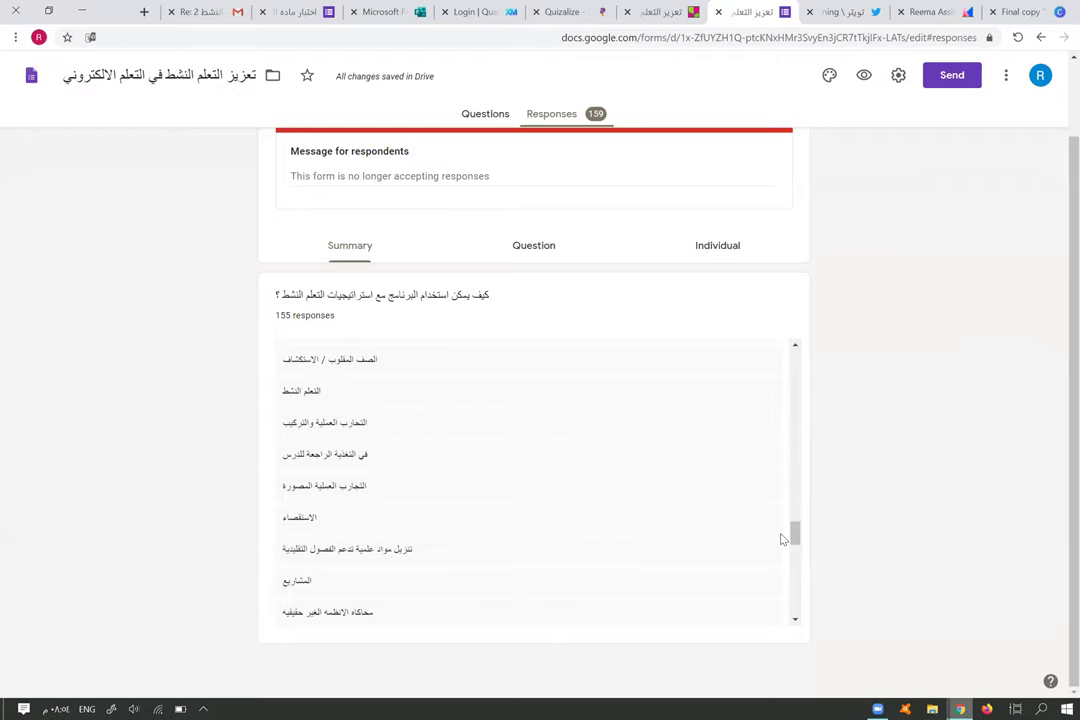
{"action": "left_click_drag", "start_coordinate": [790, 535], "coordinate": [795, 566]}
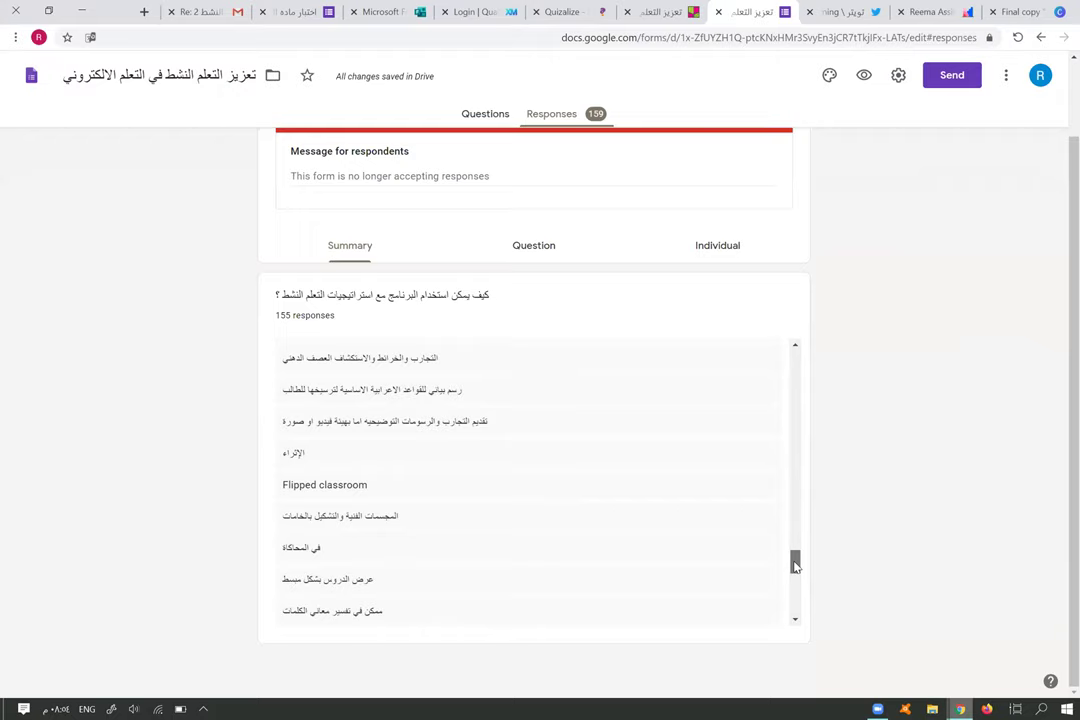
{"action": "left_click_drag", "start_coordinate": [795, 566], "coordinate": [794, 612]}
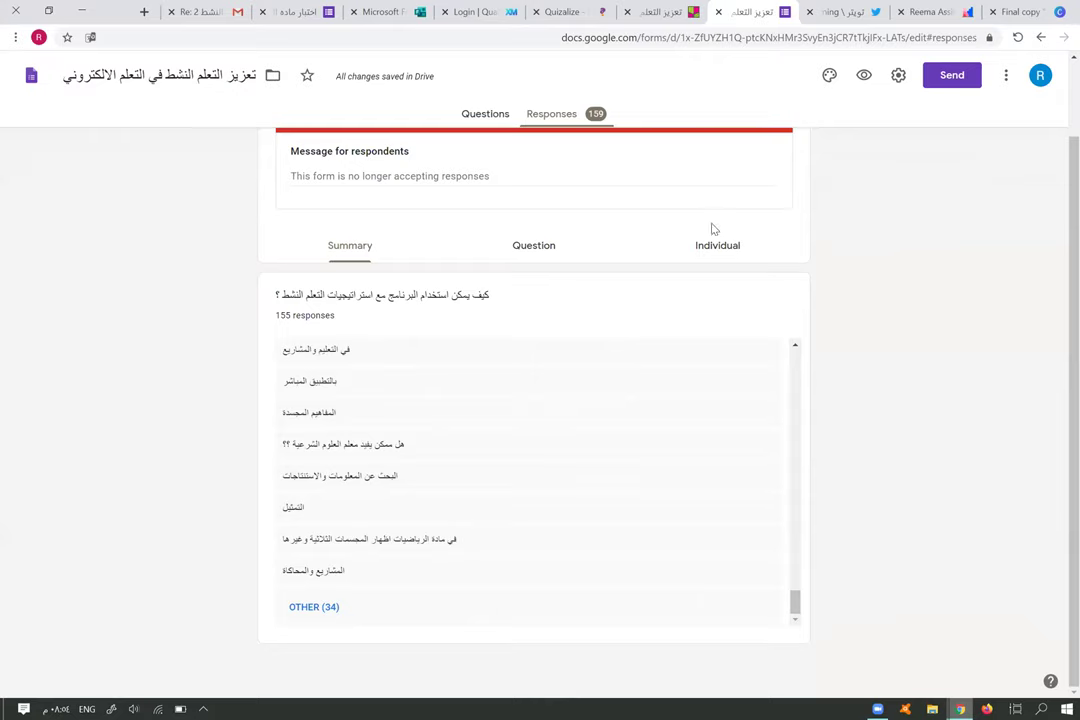
Allow the form to accept responses again and check the answer list
{"action": "scroll", "coordinate": [712, 228], "scroll_direction": "up", "scroll_amount": 2}
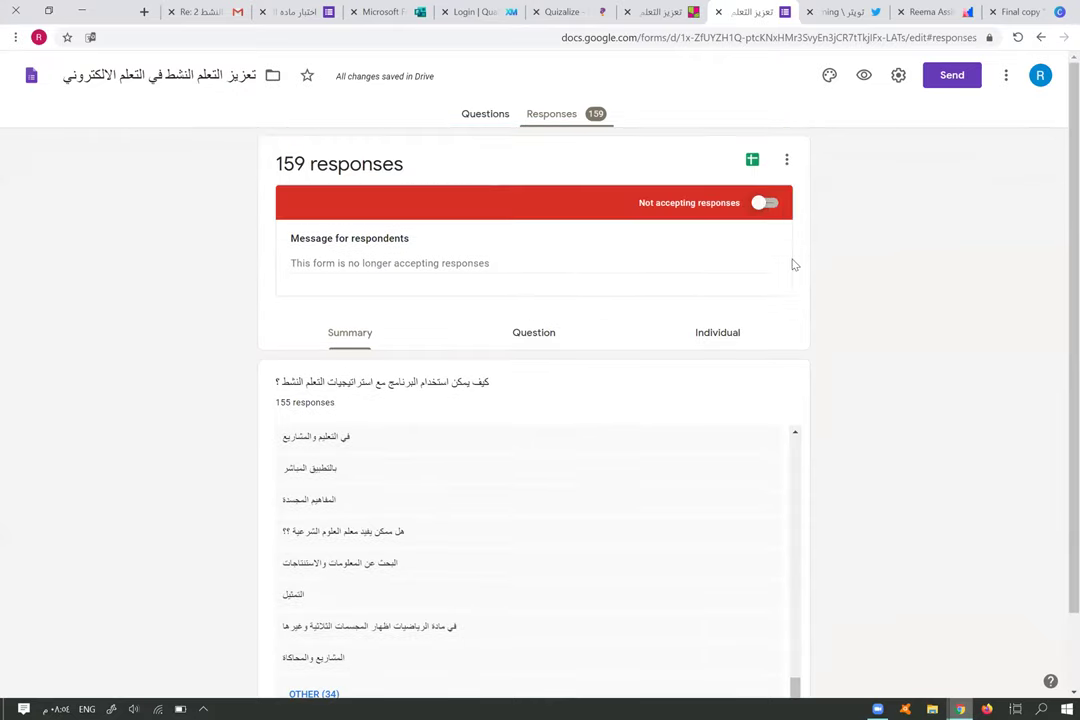
{"action": "left_click", "coordinate": [765, 204]}
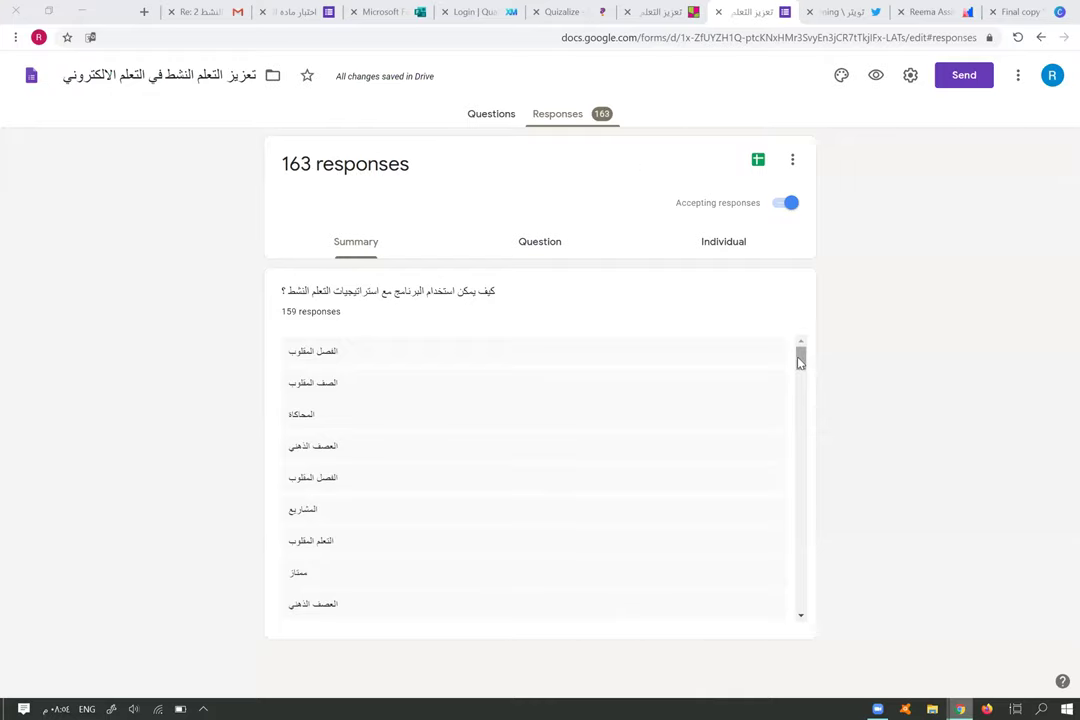
{"action": "left_click", "coordinate": [801, 586]}
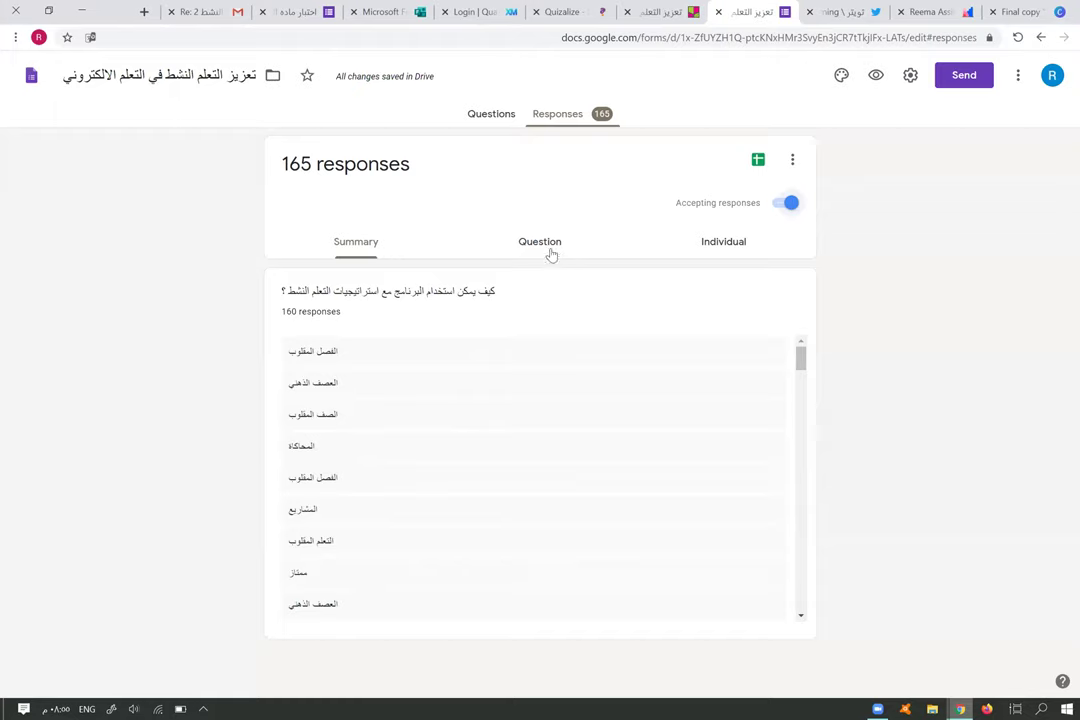
Switch to the Canva presentation and advance to the slide of suggested active learning strategies for modern applications
{"action": "left_click", "coordinate": [1015, 12]}
{"action": "left_click", "coordinate": [741, 412]}
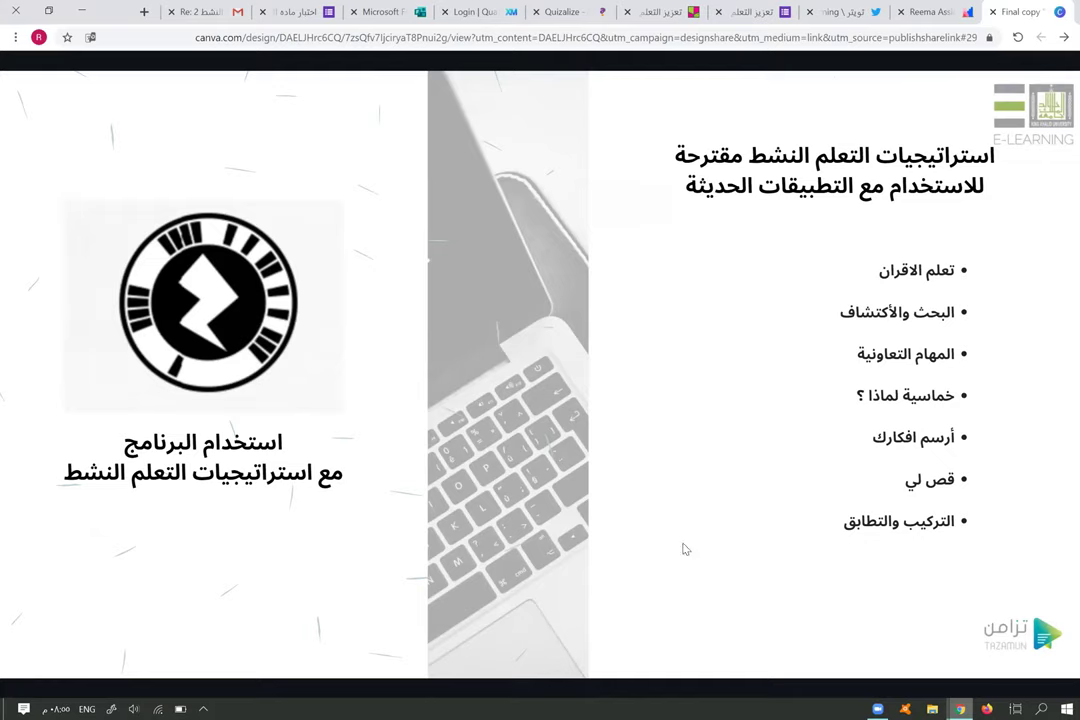
{"action": "mouse_move", "coordinate": [538, 555]}
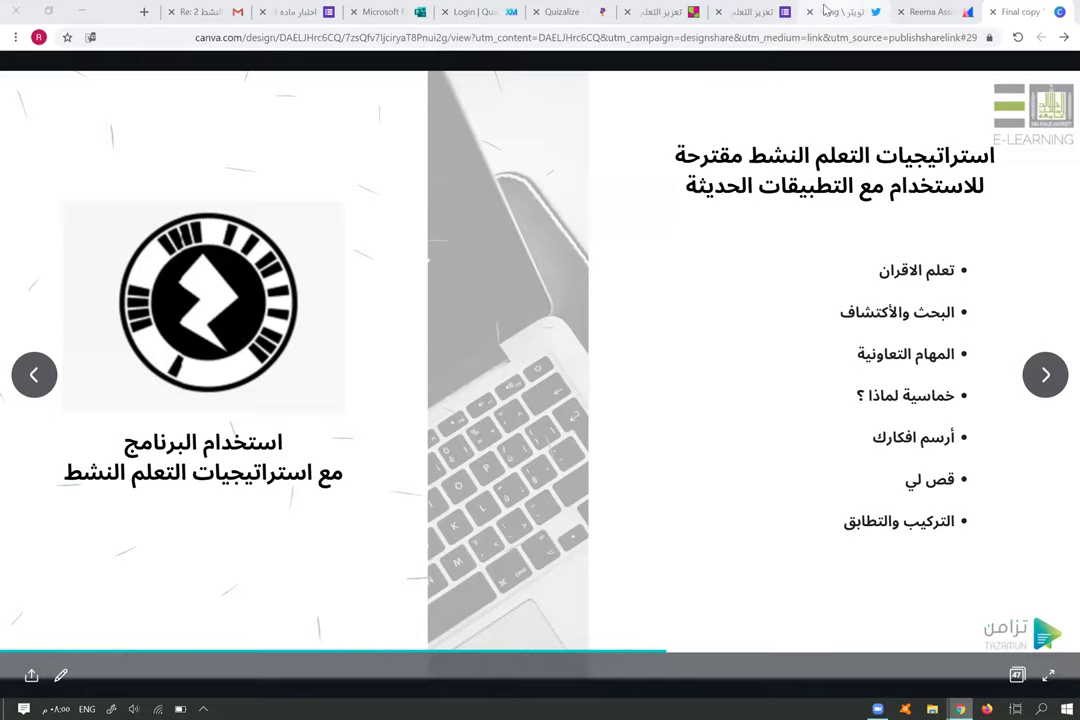
Go back to the Google Forms responses and turn off accepting responses for the form
{"action": "left_click", "coordinate": [760, 11]}
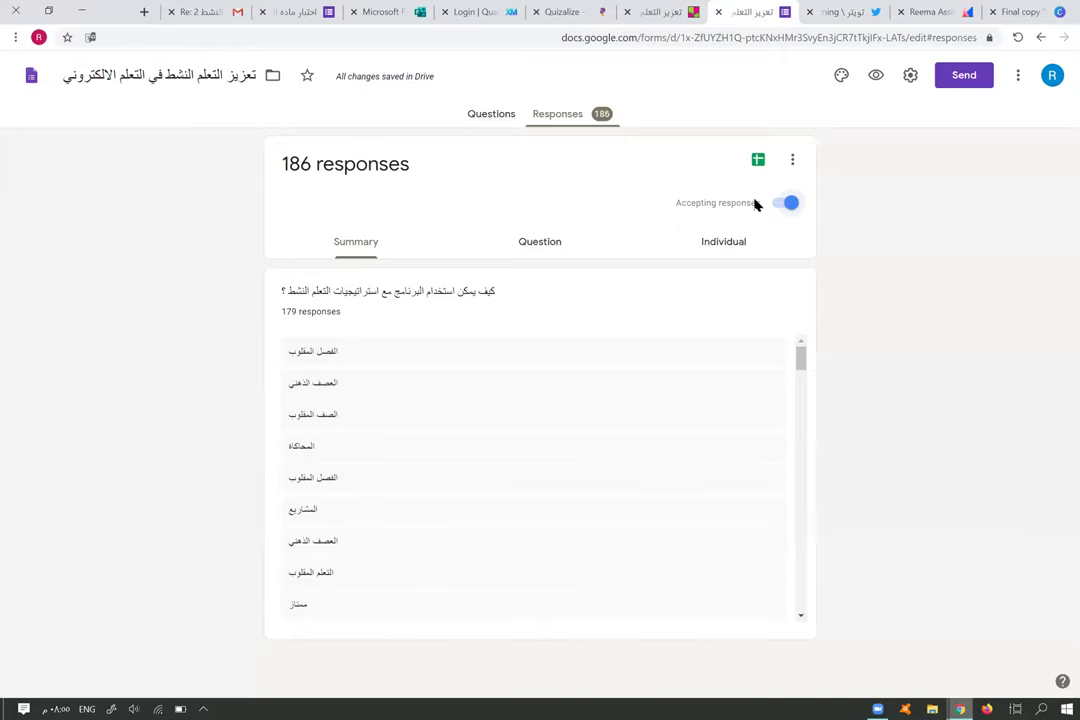
{"action": "left_click", "coordinate": [790, 204]}
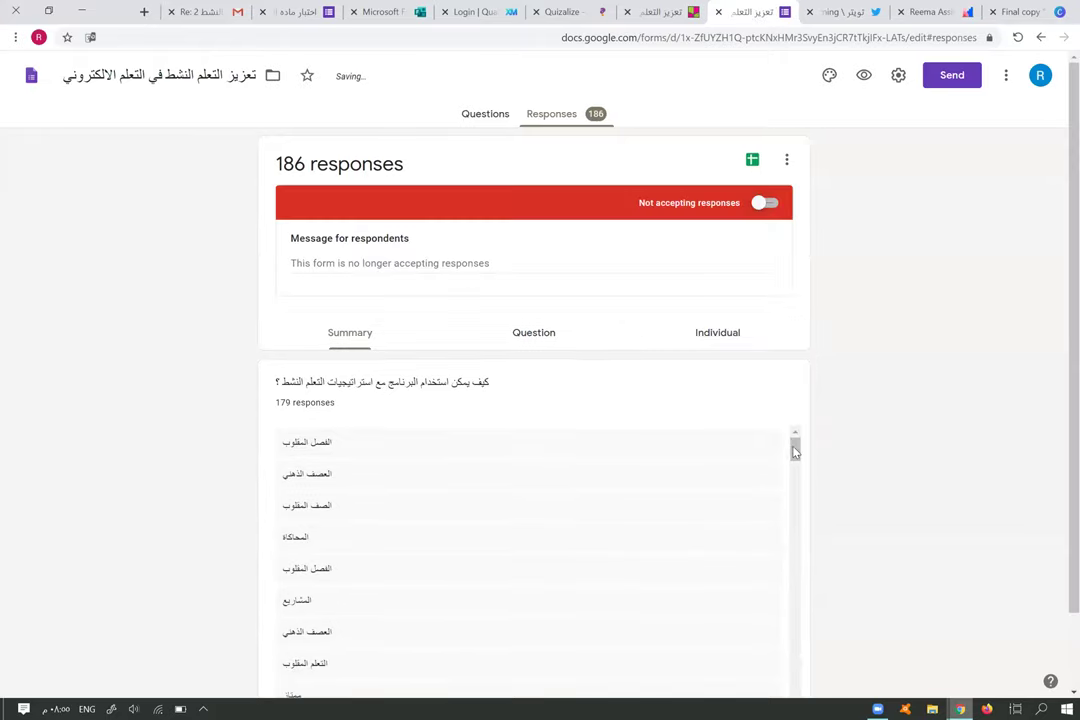
{"action": "scroll", "coordinate": [851, 535], "scroll_direction": "down", "scroll_amount": 1}
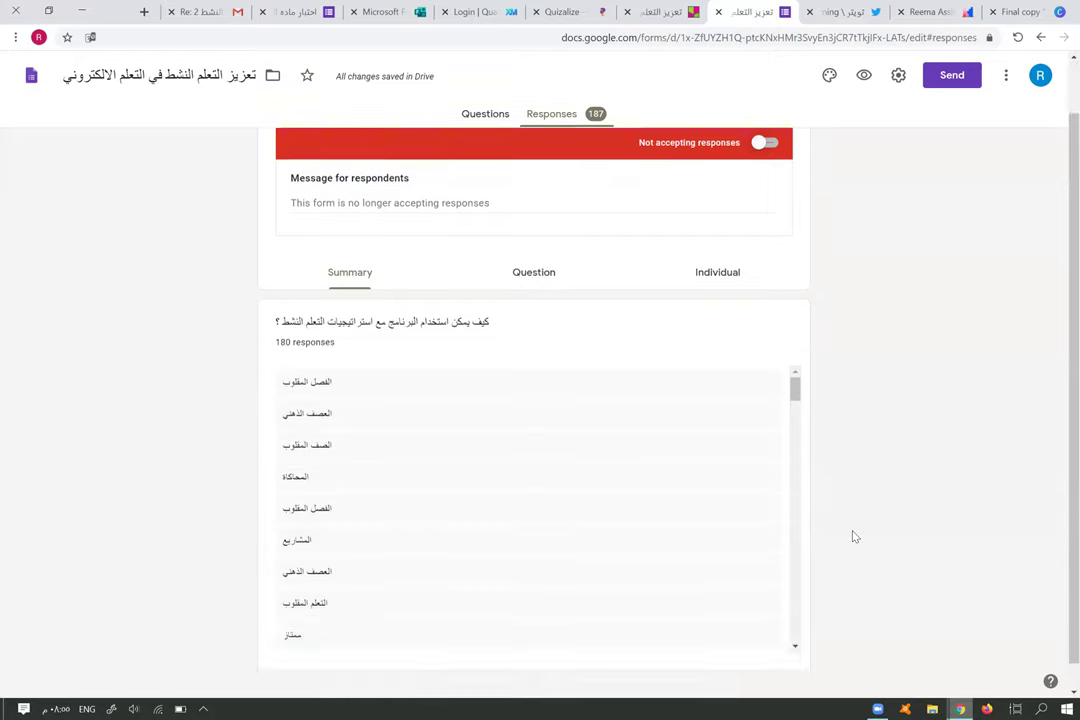
Review the participants' answers in the form's summary list, grouped by question, and by individual respondent
{"action": "left_click_drag", "start_coordinate": [796, 398], "coordinate": [801, 606]}
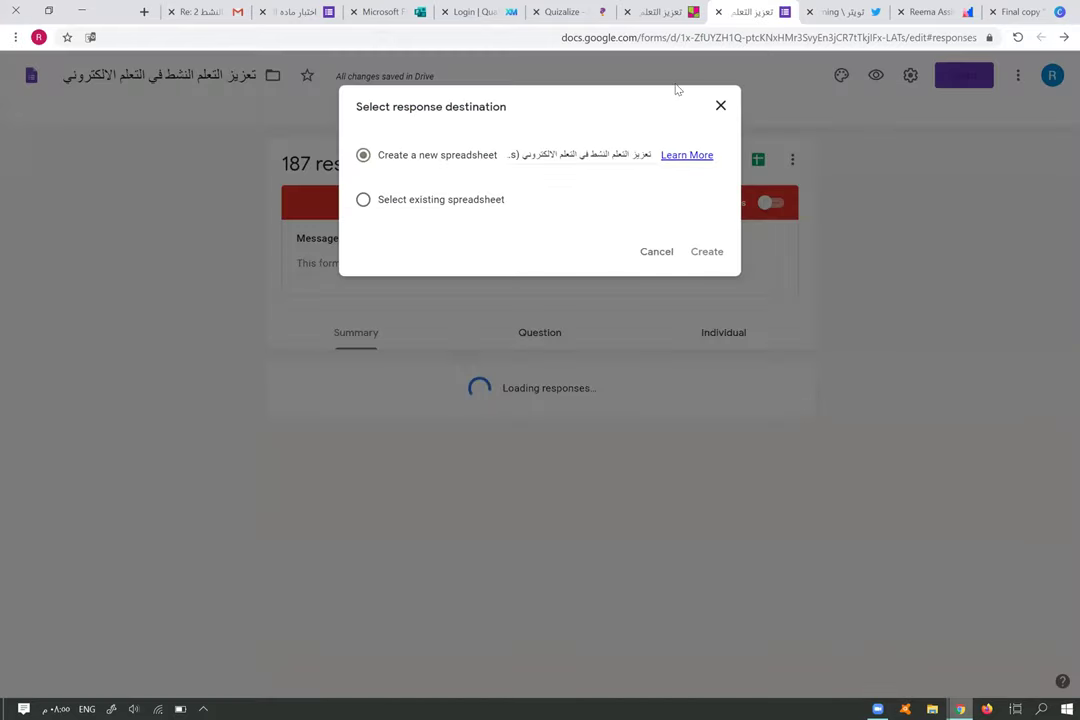
{"action": "left_click", "coordinate": [465, 424]}
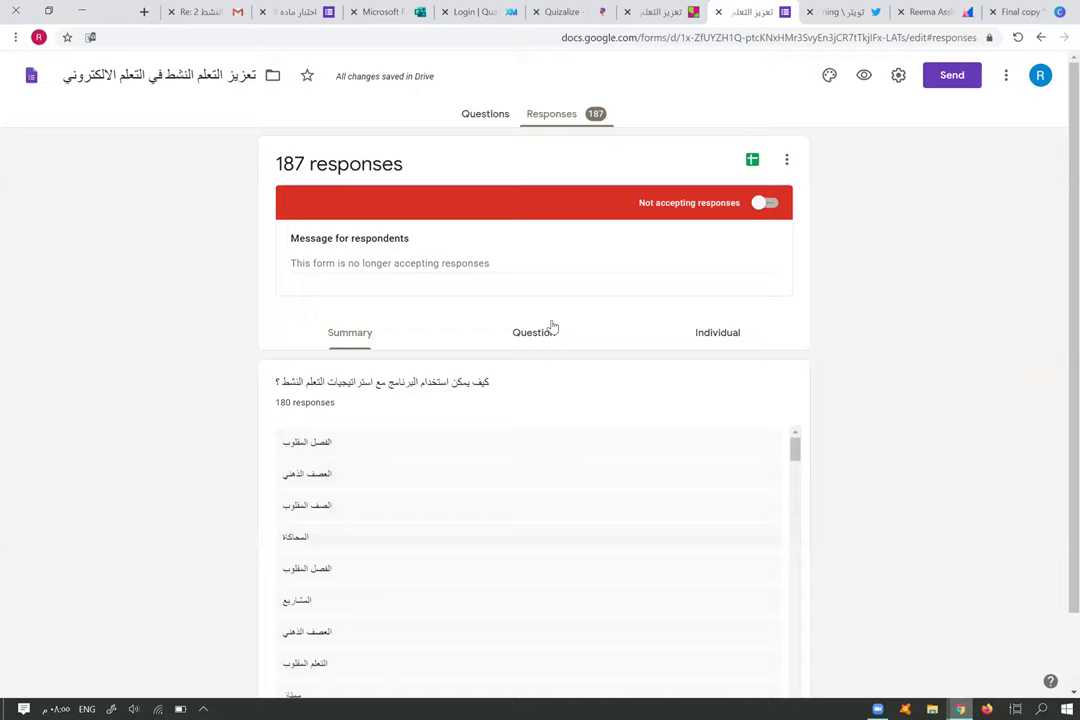
{"action": "left_click", "coordinate": [557, 335]}
{"action": "left_click", "coordinate": [721, 337]}
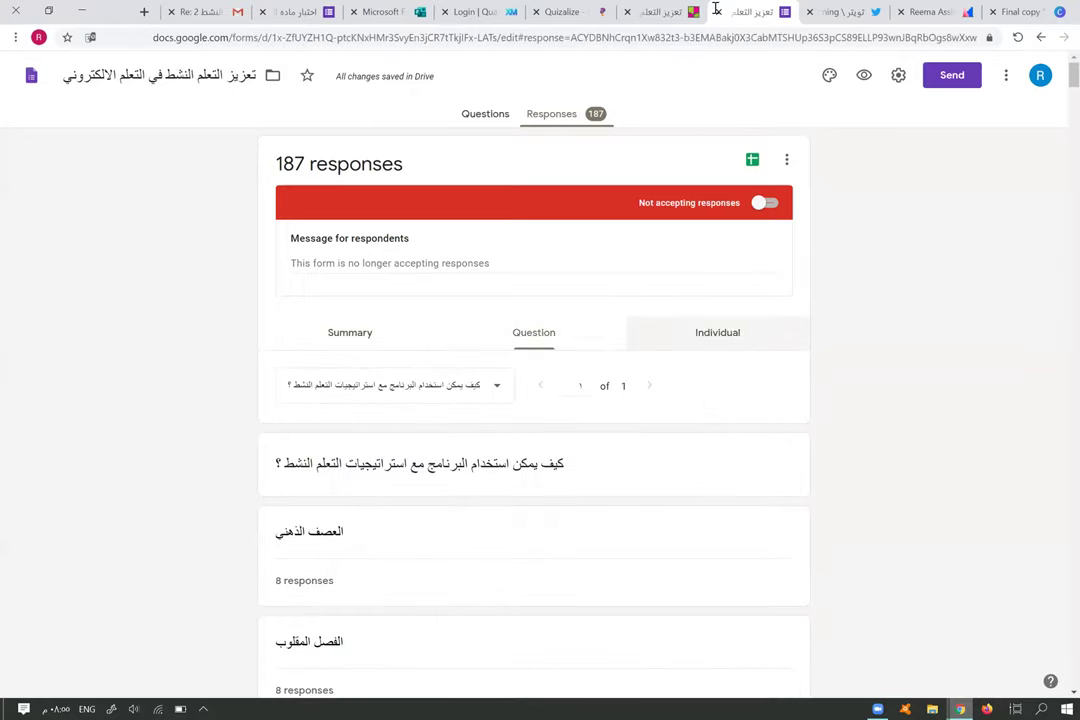
Switch to the Canva presentation and advance through the Zappar slide and the Qualtrics, Quizalize and Forms tools slide to slide 32
{"action": "key", "text": "ctrl+2"}
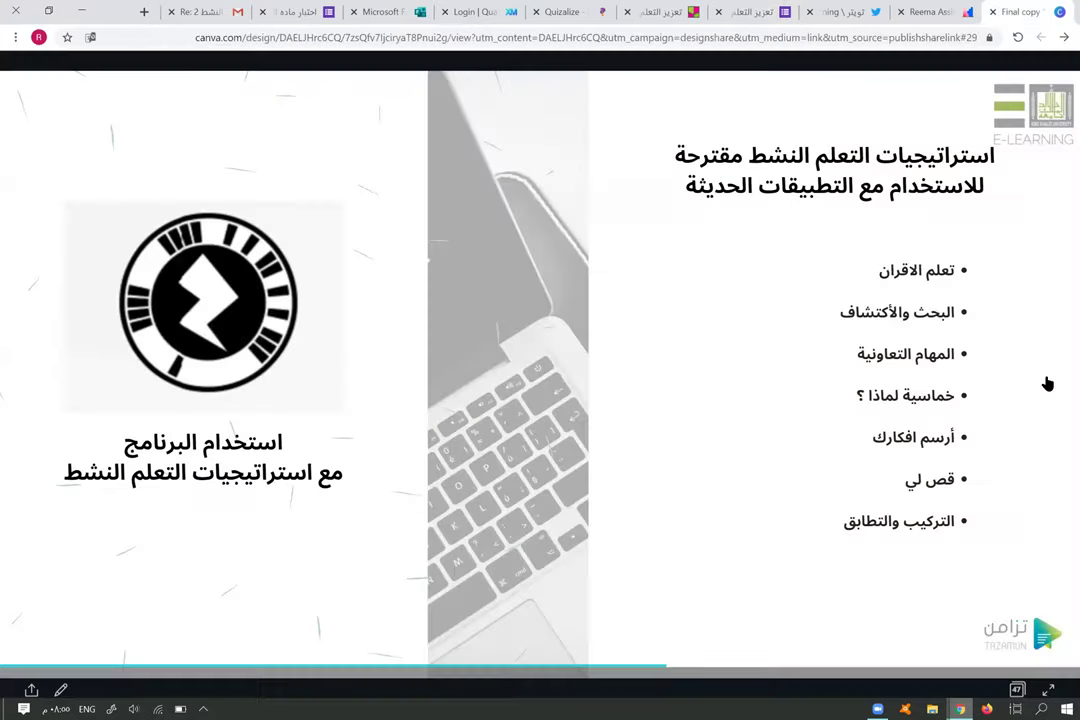
{"action": "left_click", "coordinate": [1046, 377]}
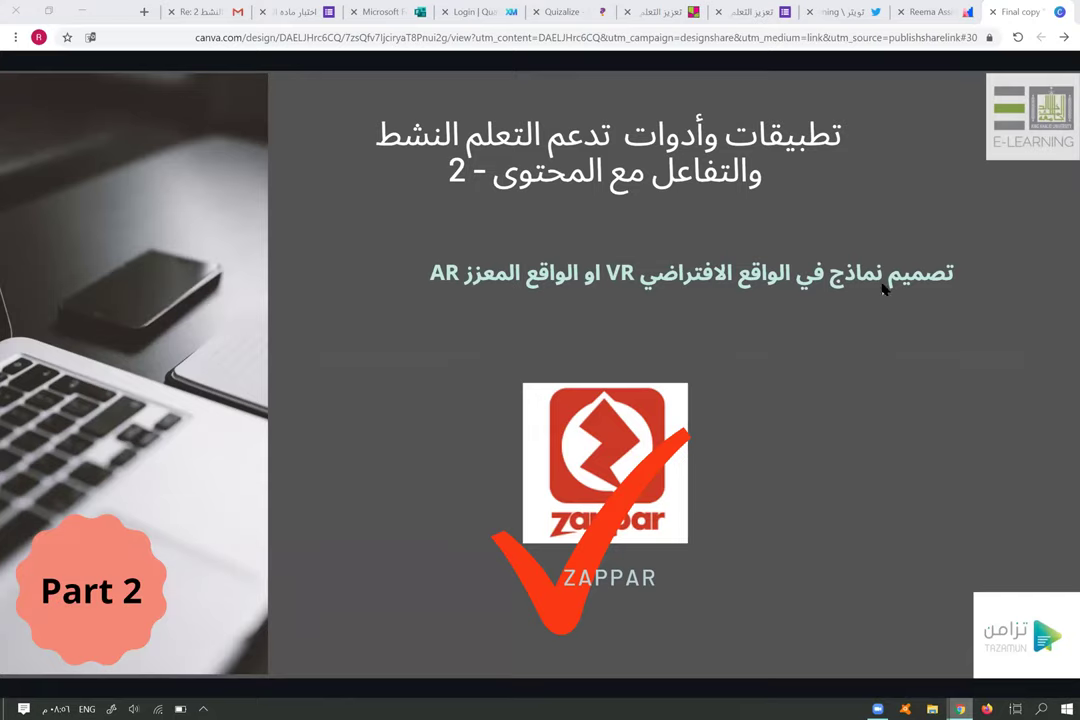
{"action": "mouse_move", "coordinate": [1038, 370]}
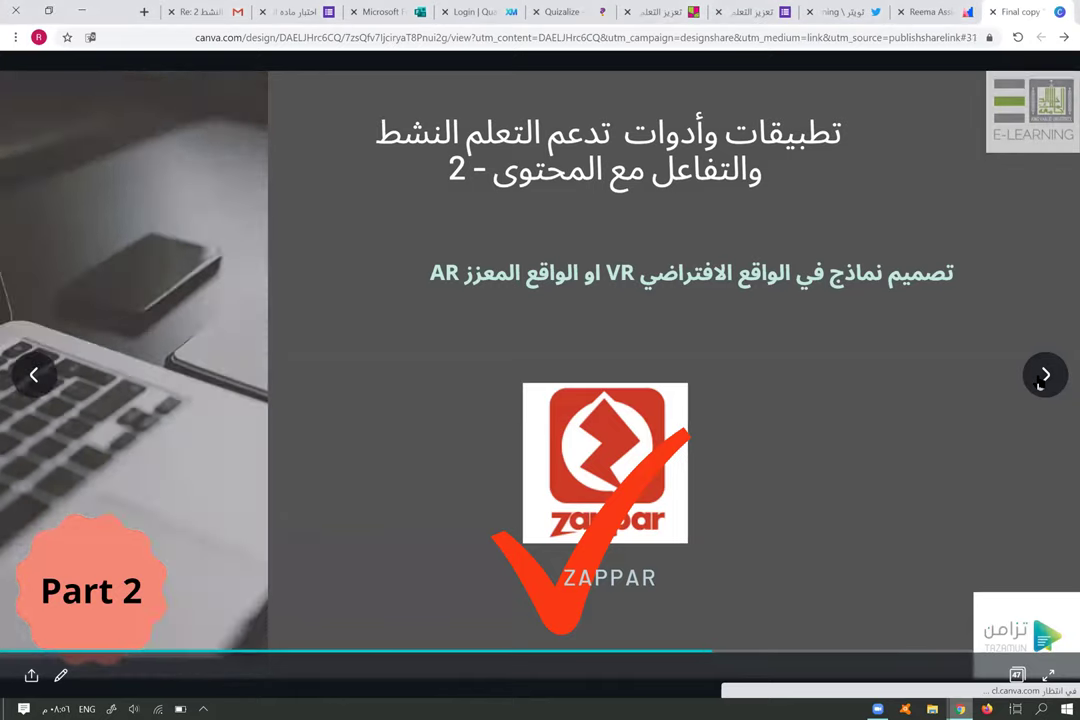
{"action": "left_click", "coordinate": [1044, 376]}
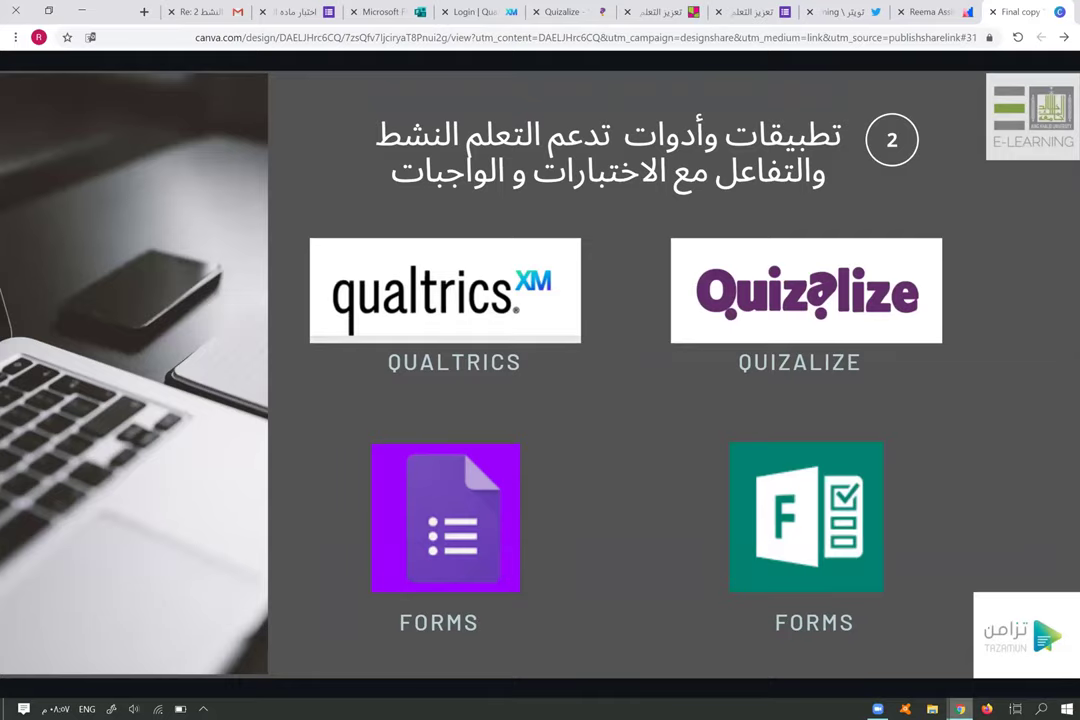
{"action": "key", "text": "Right"}
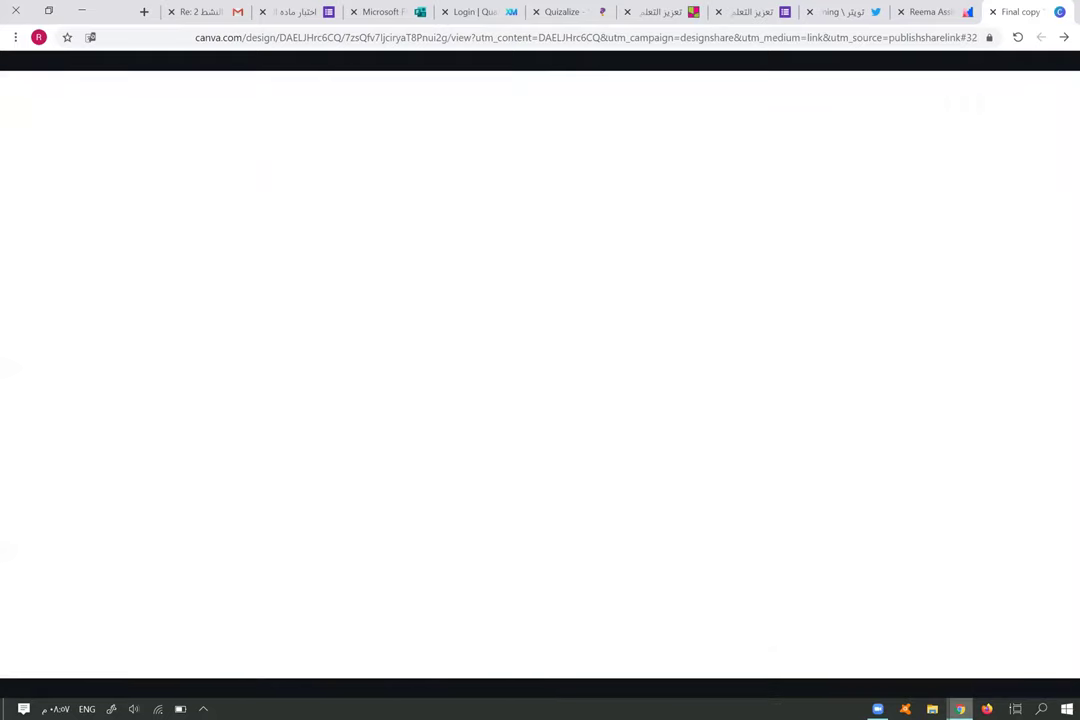